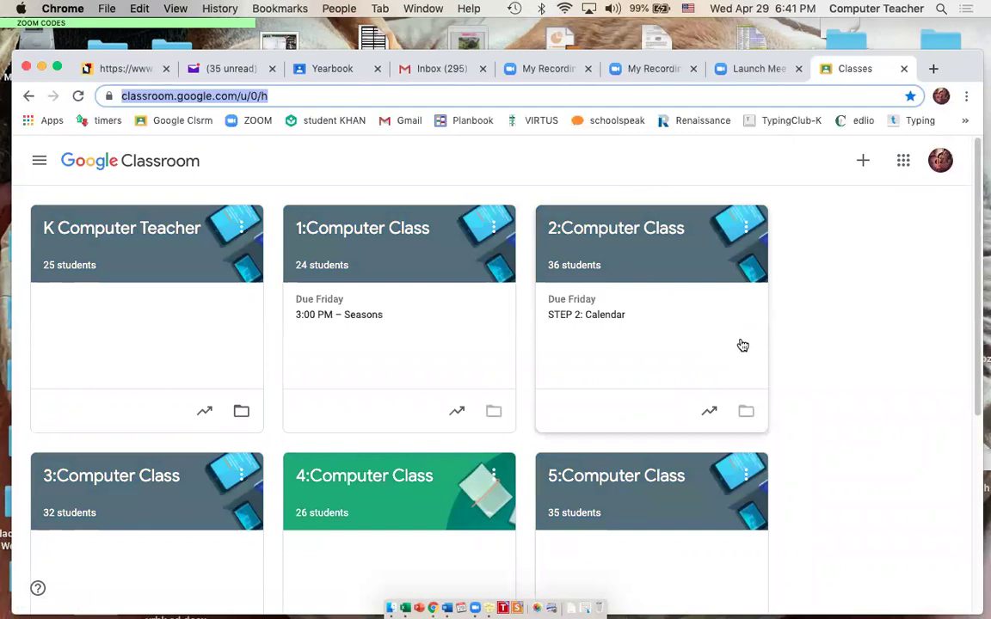
- Switch Google Classroom to the teacher's other, student-side account and open the 2:Computer Class course
left_click(940, 161)
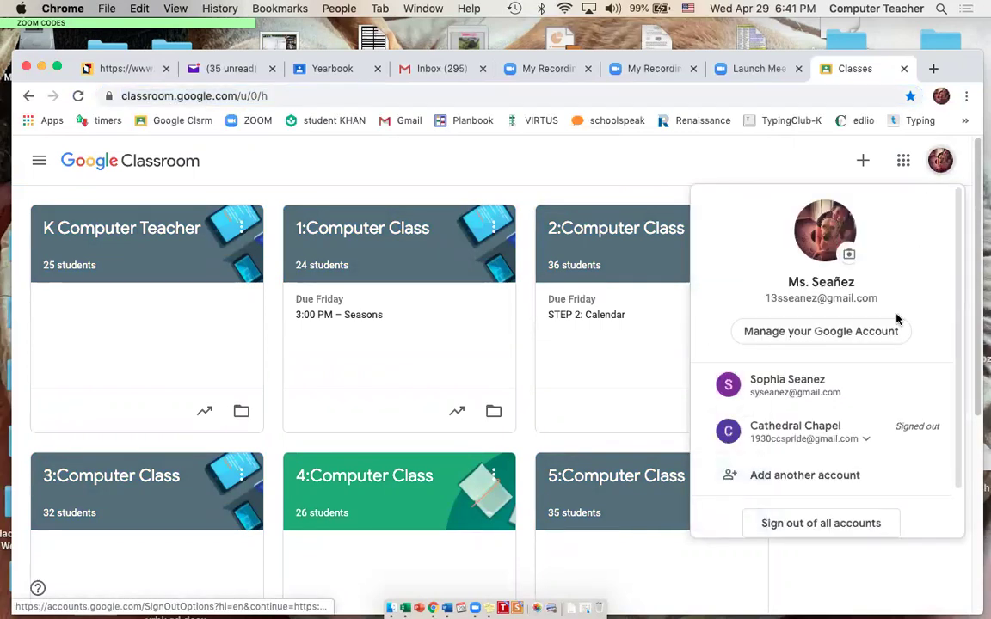
left_click(860, 398)
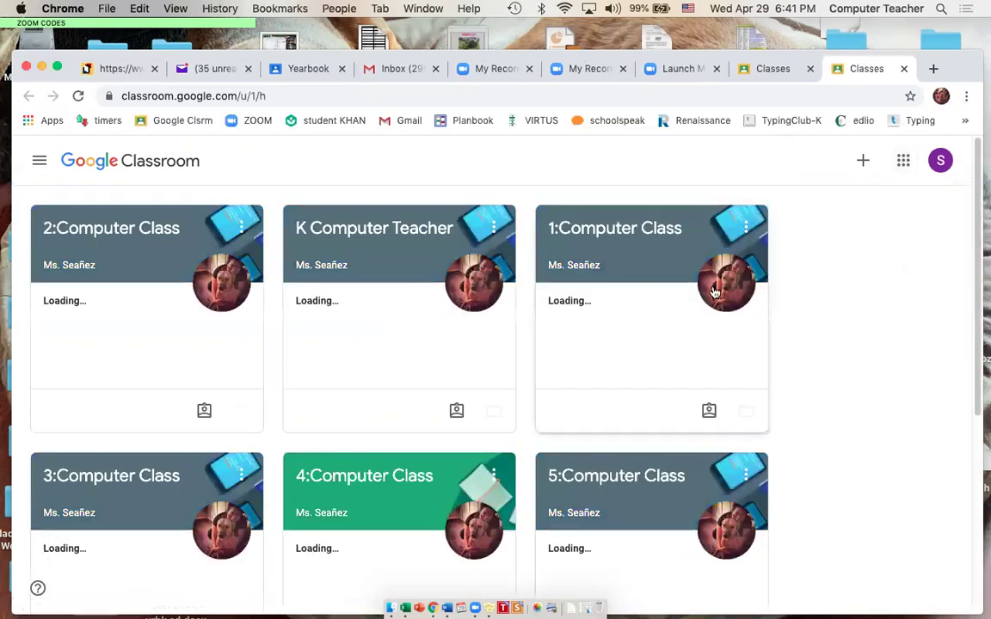
left_click(127, 233)
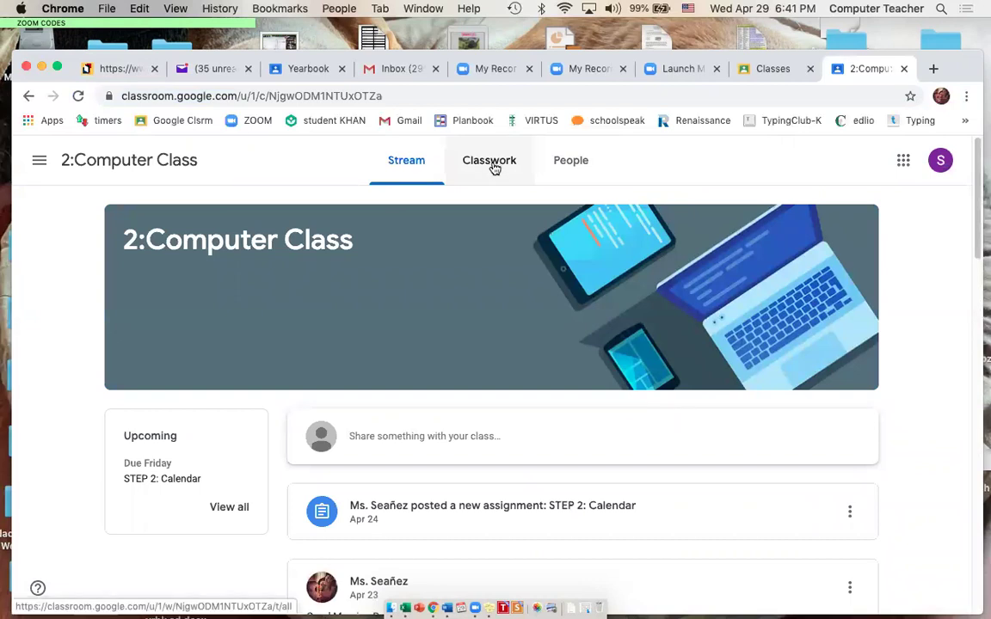
- View the STEP 2: Calendar assignment in the classwork and open its attached Google Docs file
left_click(492, 164)
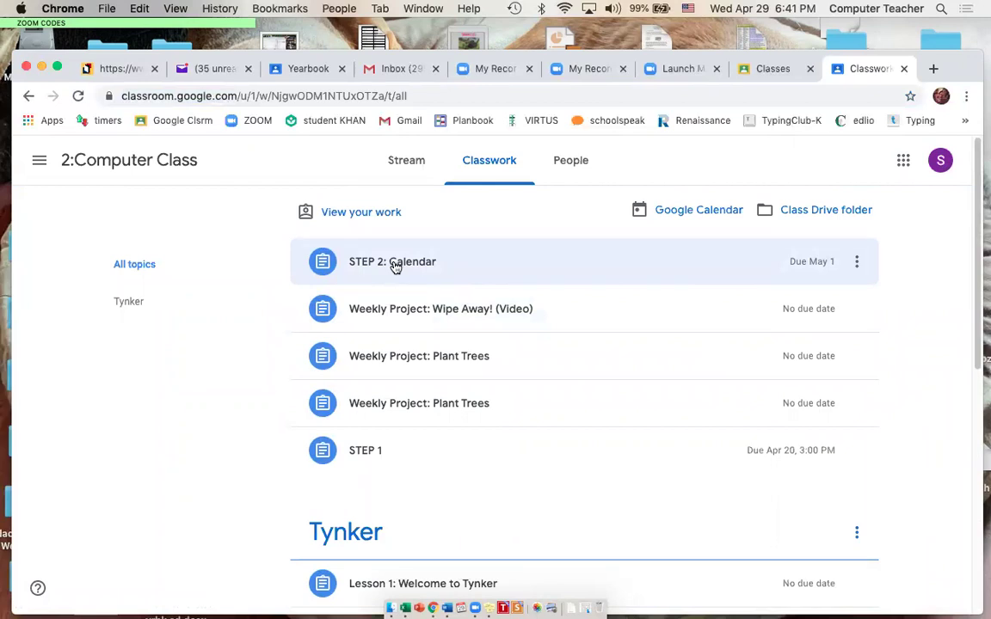
left_click(395, 267)
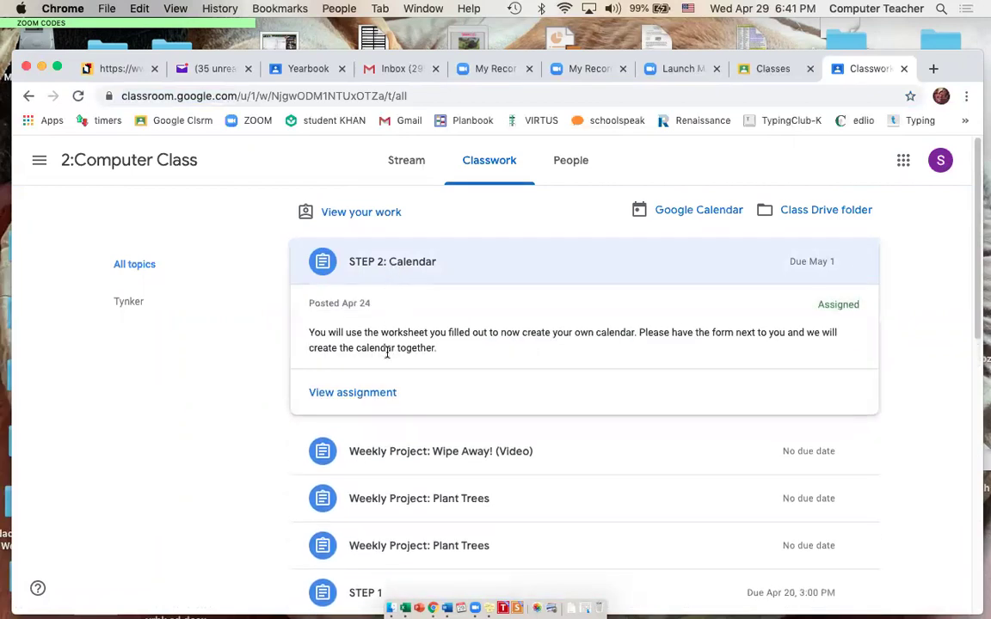
left_click(378, 394)
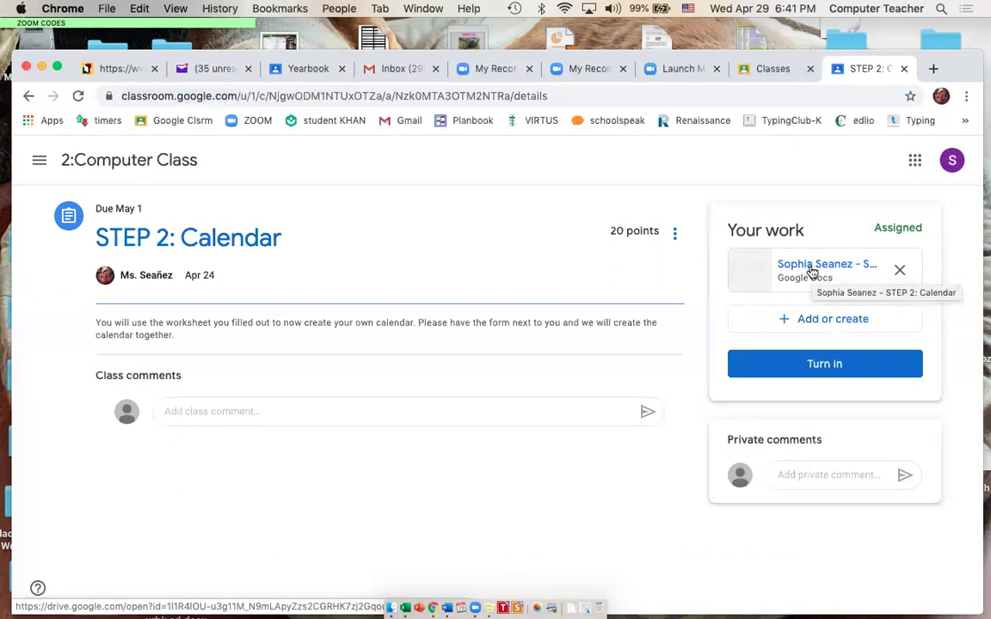
left_click(784, 323)
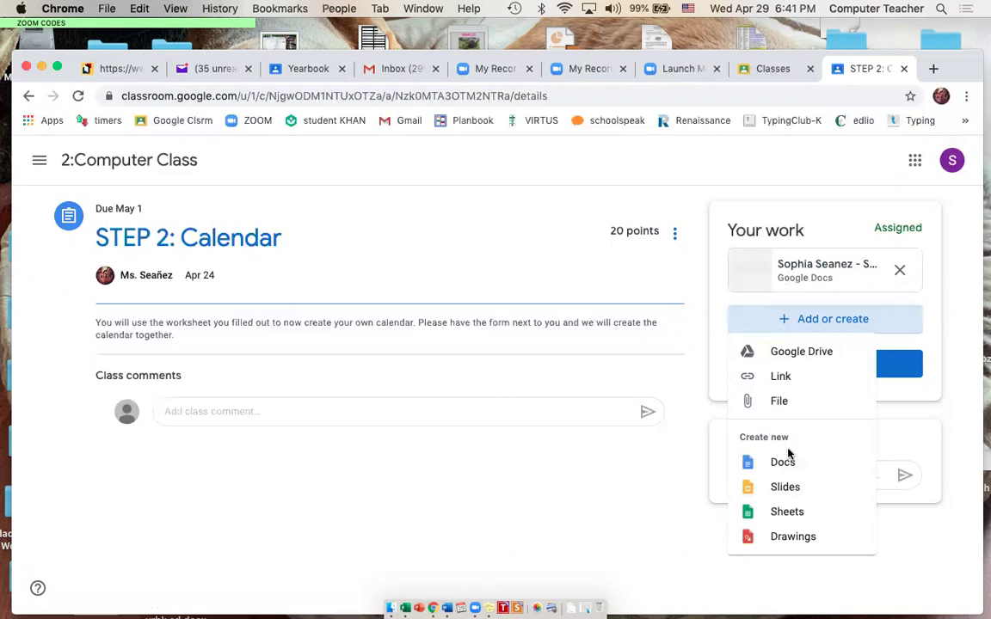
left_click(818, 260)
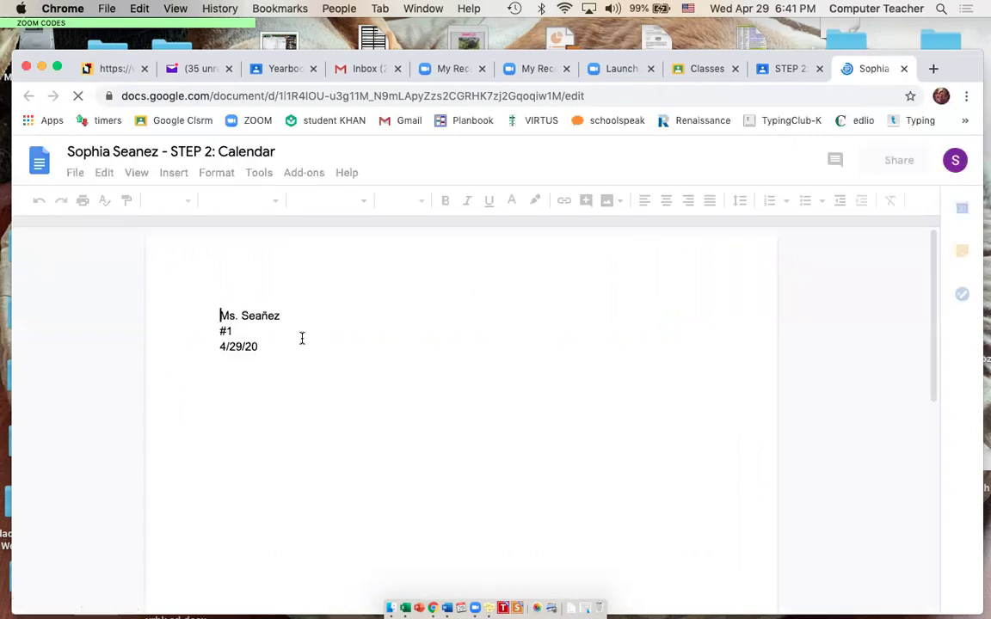
- Add blank space below the date line 4/29/20 and insert a 7 x 7 table there
left_click(274, 348)
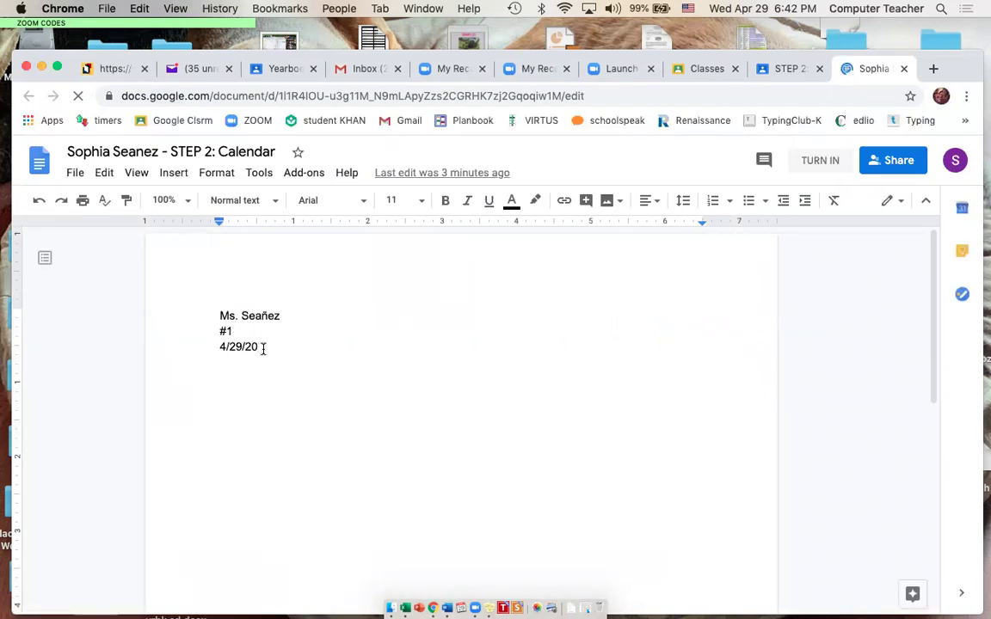
left_click(265, 346)
key("Return")
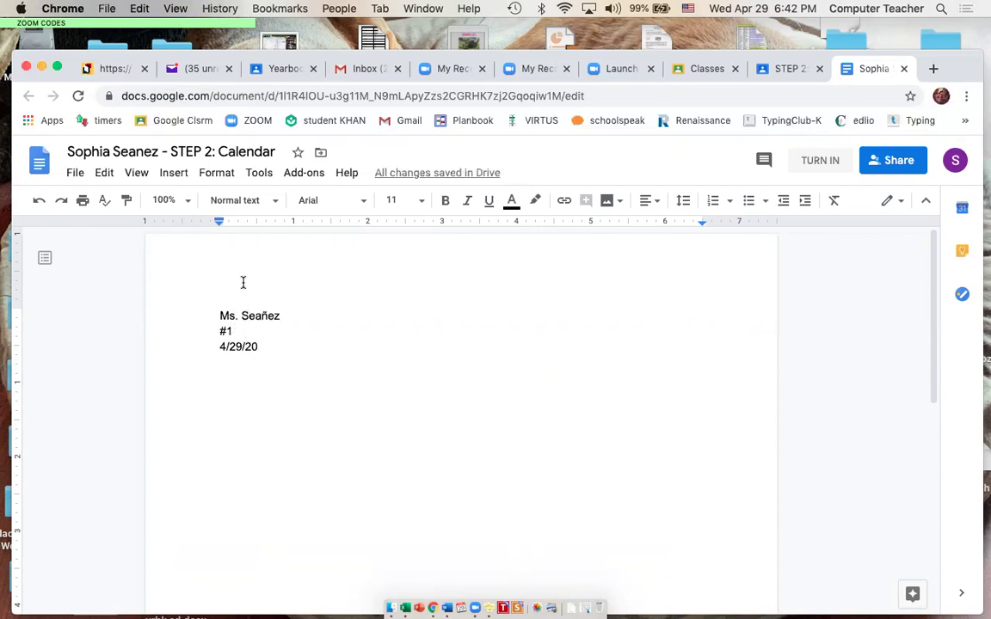
left_click(170, 173)
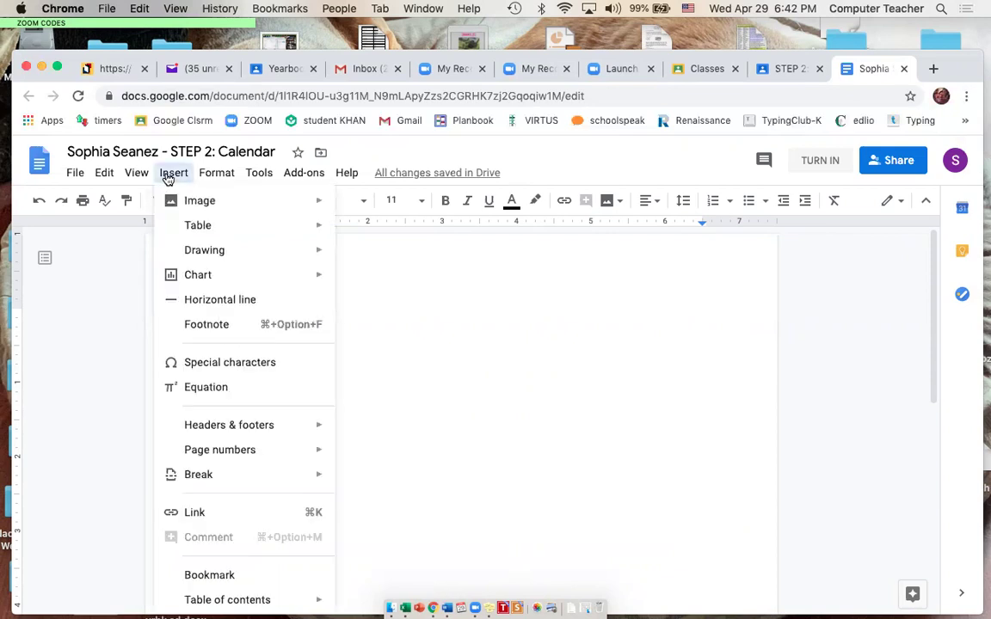
mouse_move(175, 225)
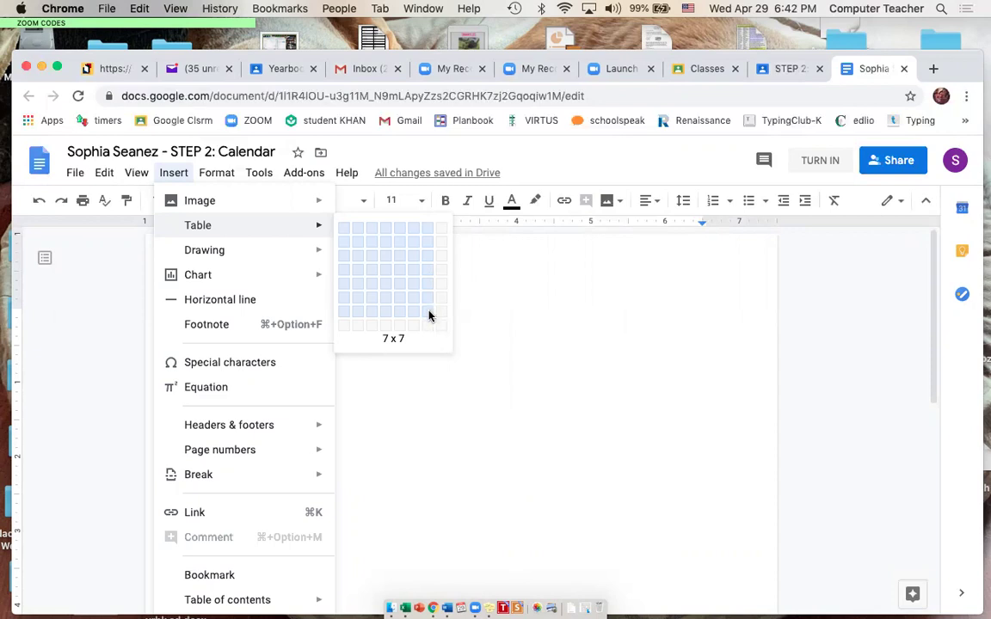
left_click(430, 316)
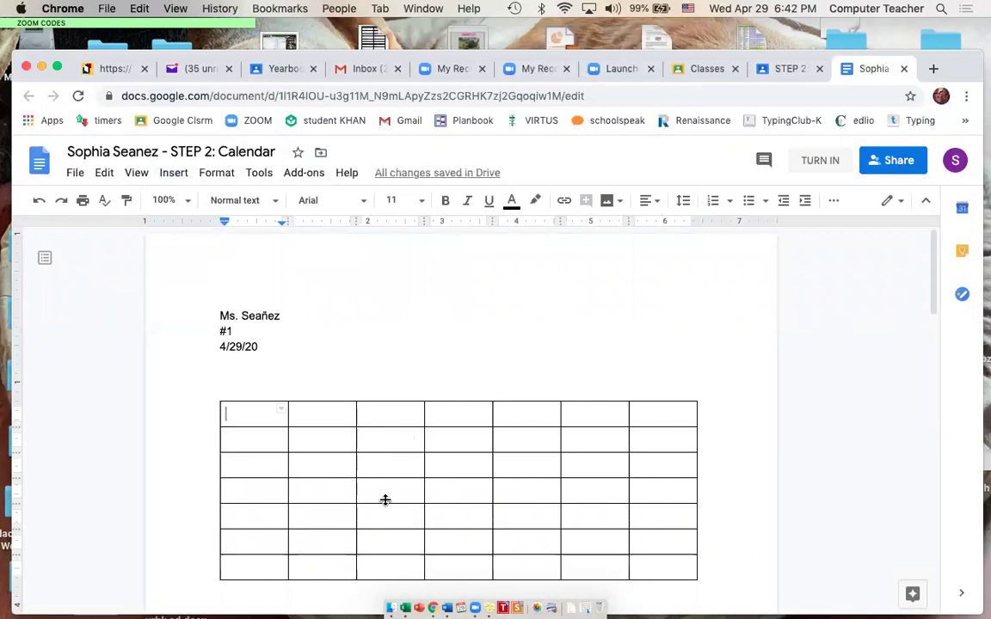
left_click(222, 175)
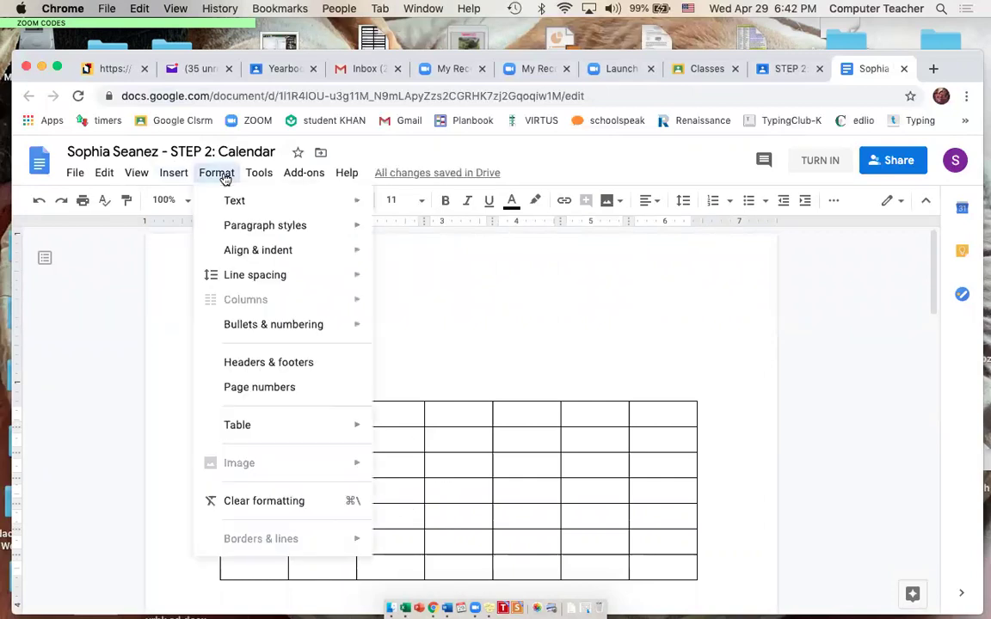
mouse_move(177, 173)
mouse_move(321, 227)
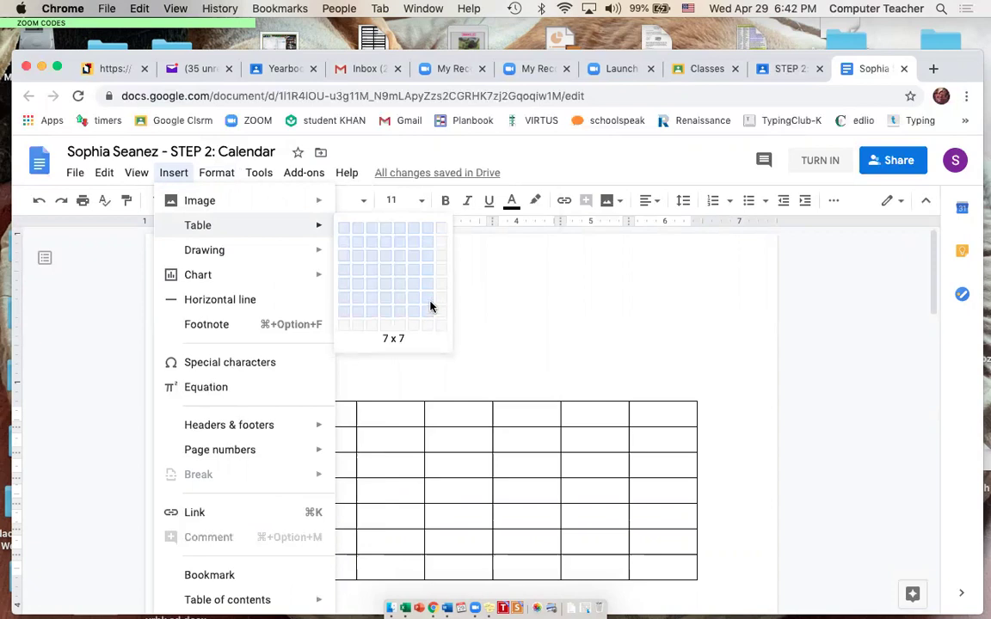
left_click(367, 410)
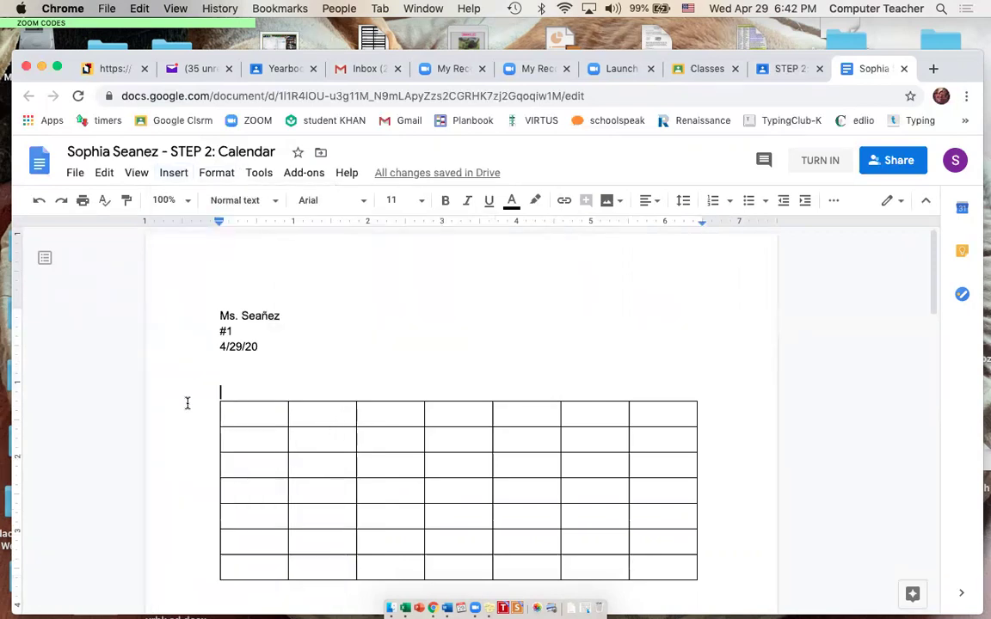
- Merge all seven cells of the table's first row into a single cell
left_click_drag(236, 411, 644, 413)
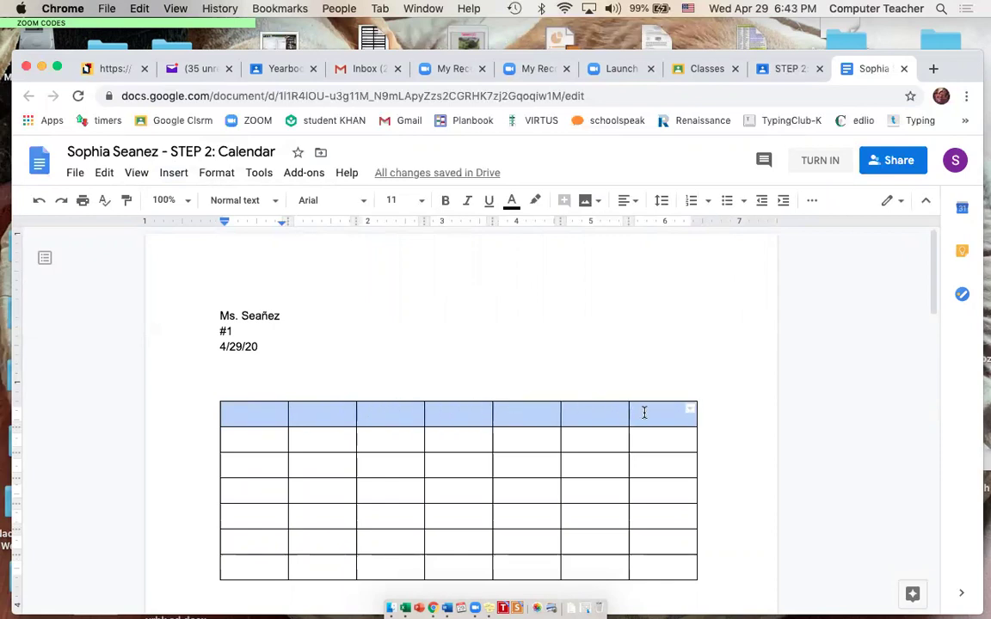
left_click(216, 179)
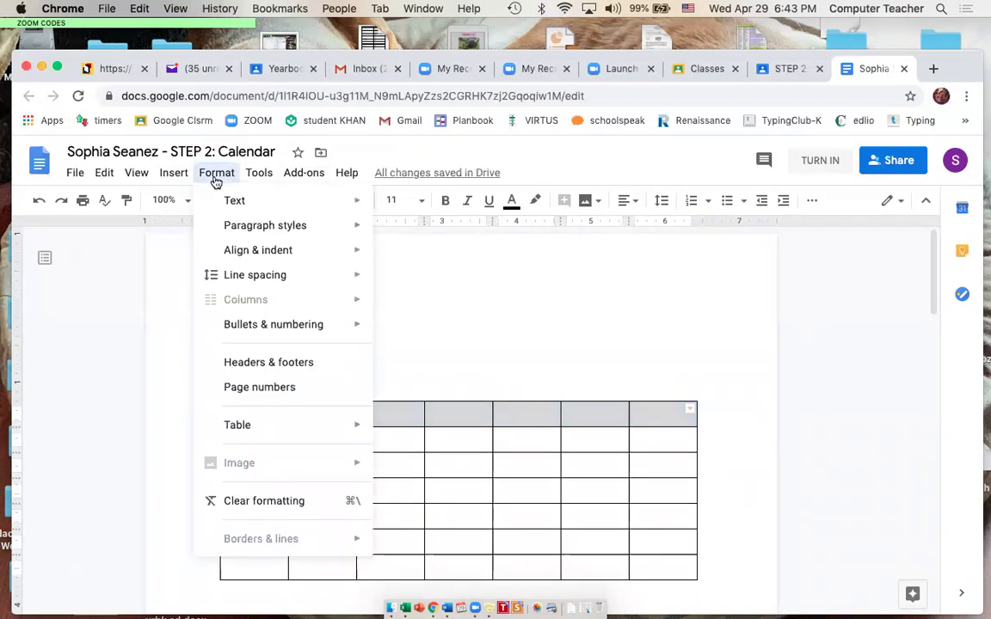
mouse_move(240, 427)
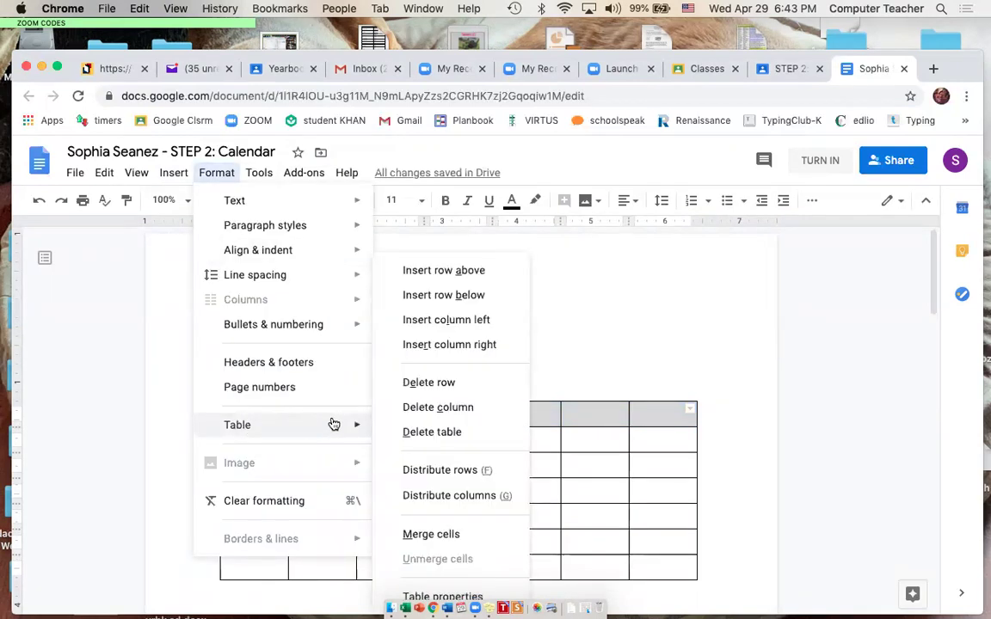
left_click(413, 530)
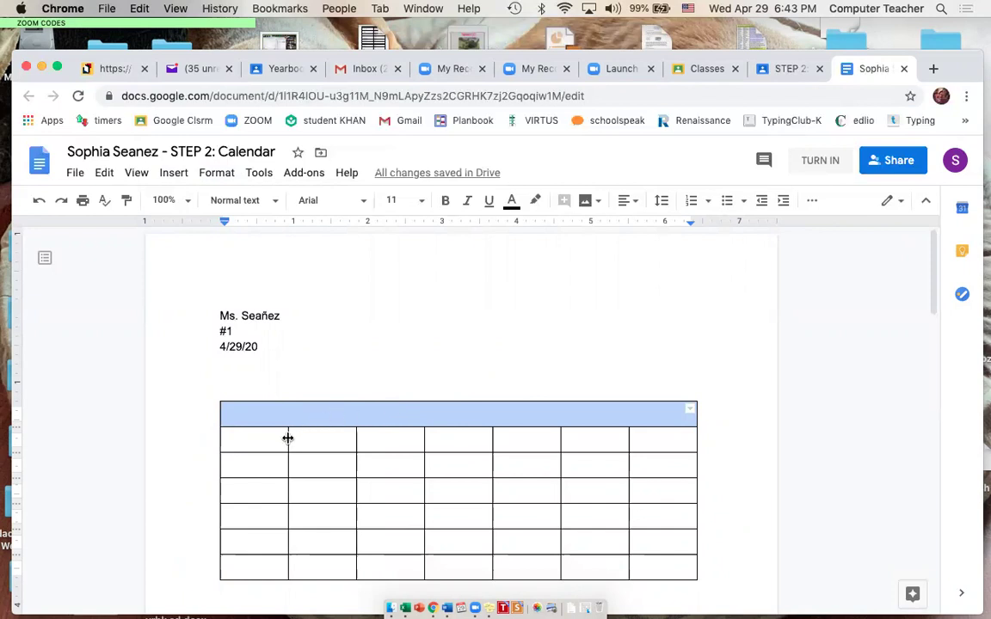
- Enter the title July in the merged top cell as centred, bold text in size 18
left_click(328, 416)
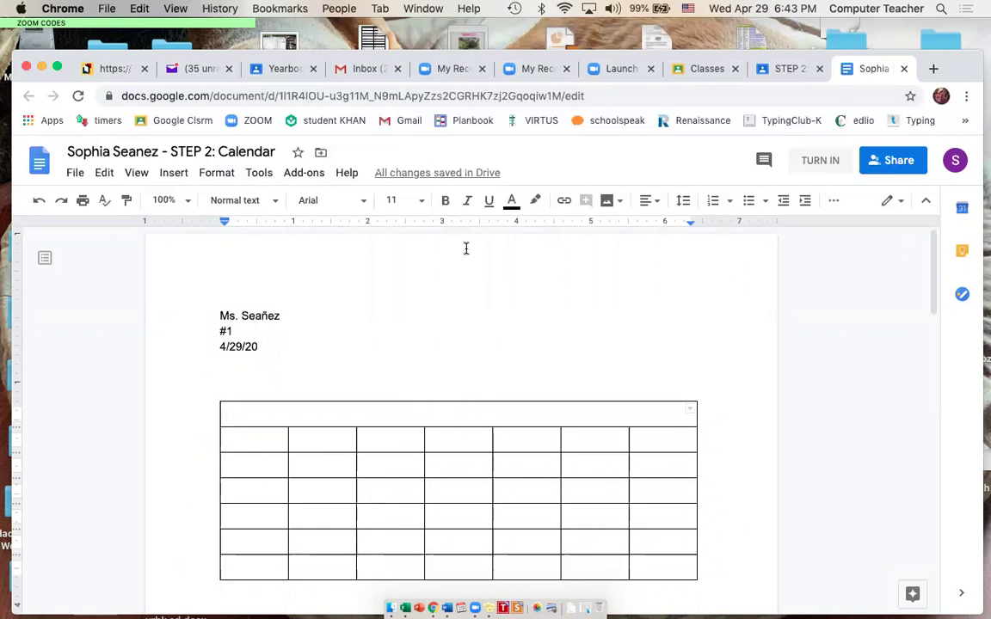
left_click(422, 203)
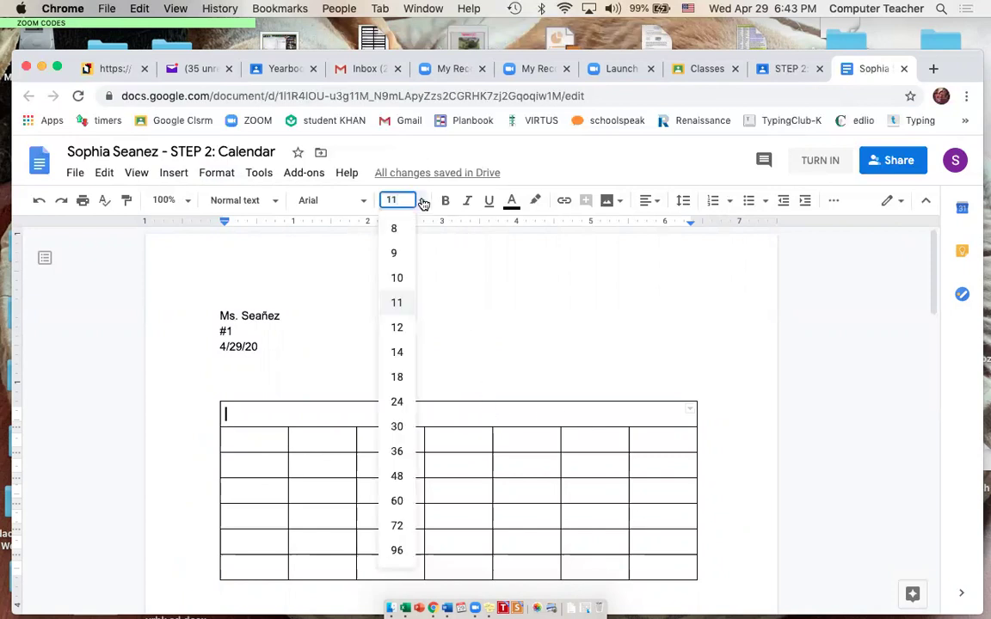
left_click(398, 377)
left_click(445, 202)
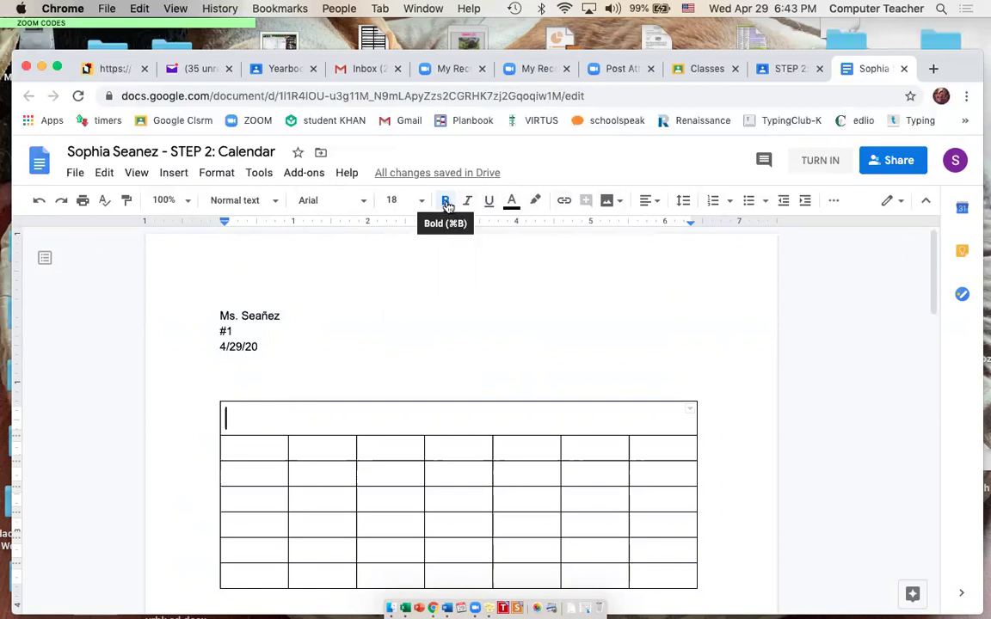
left_click(656, 205)
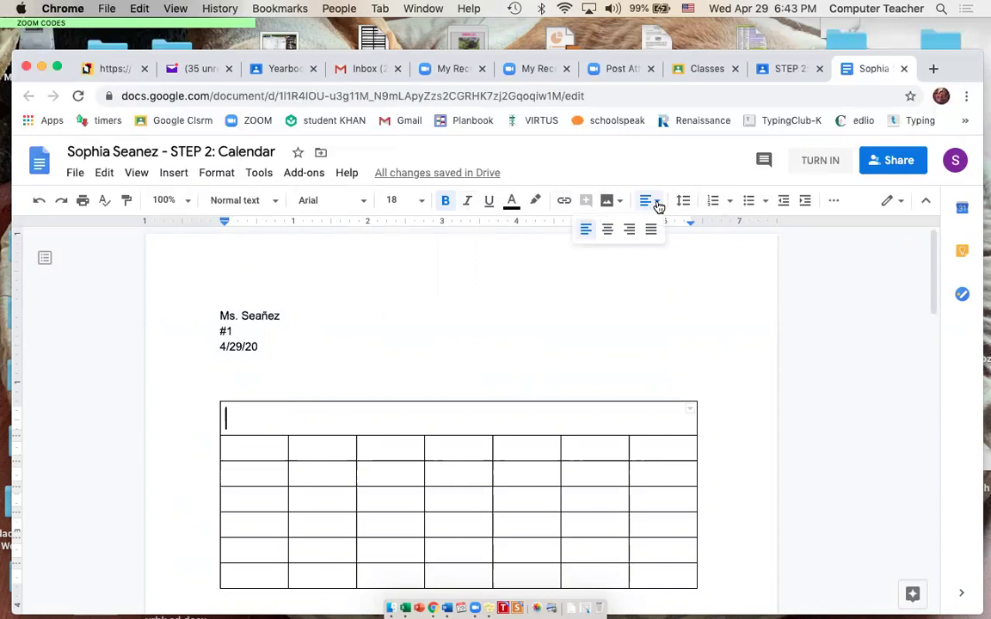
left_click(608, 230)
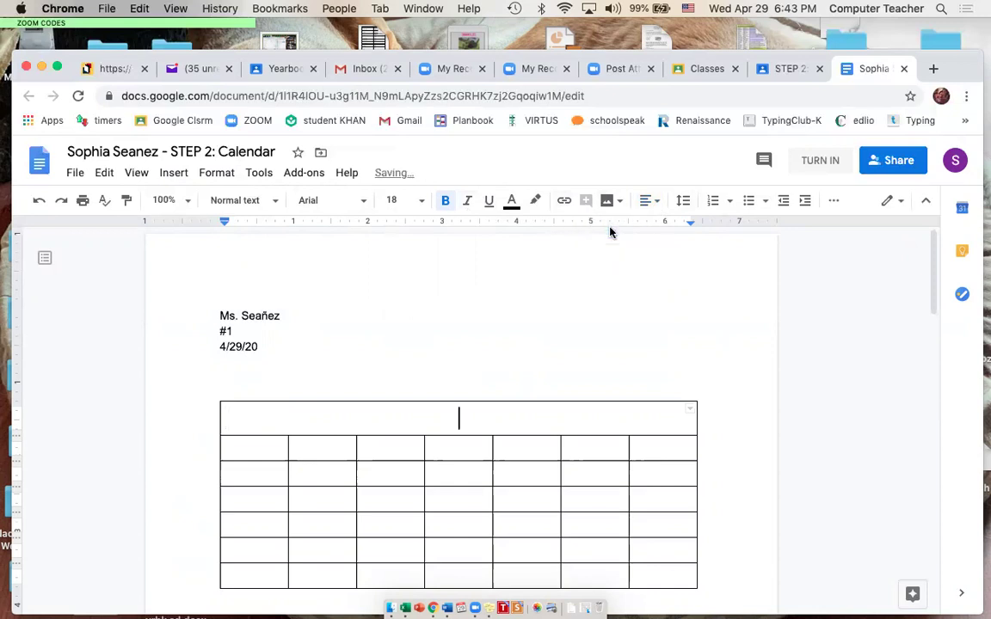
type("July")
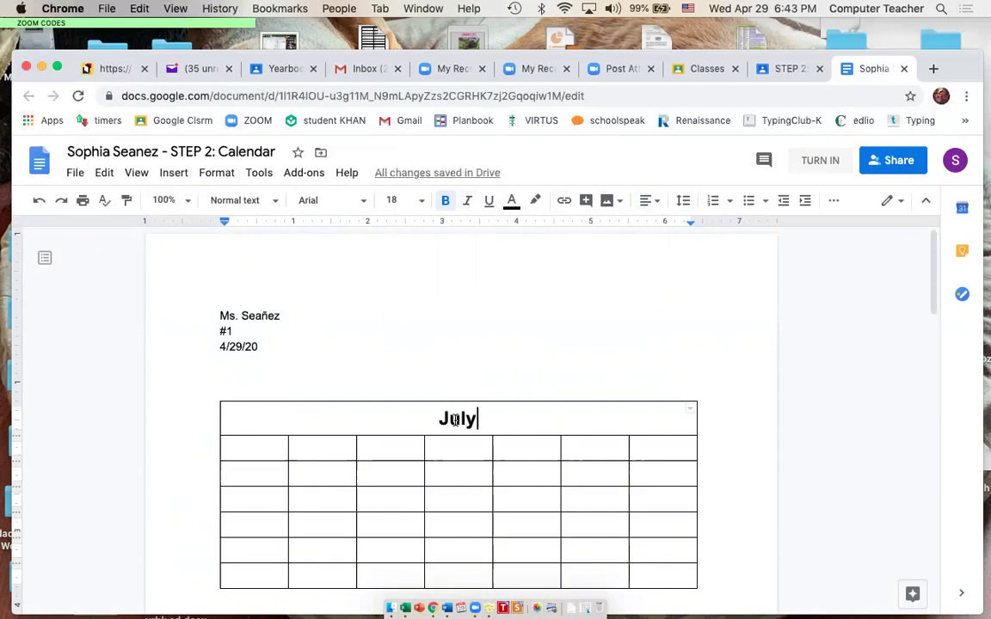
- Narrow the browser window and set the first cell below July to centred, bold text in size 12
left_click(275, 450)
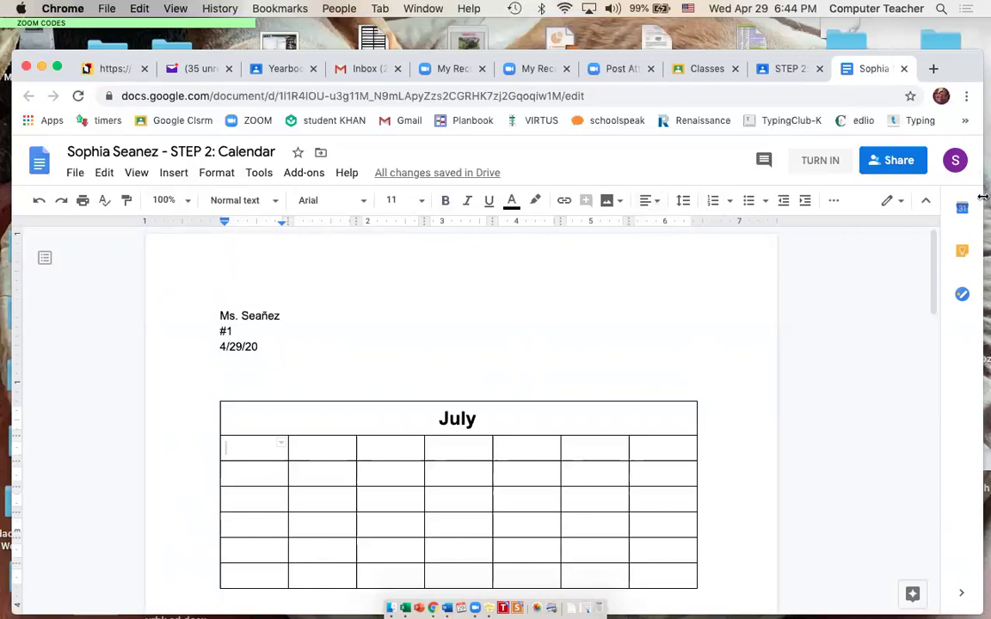
left_click_drag(983, 219, 788, 247)
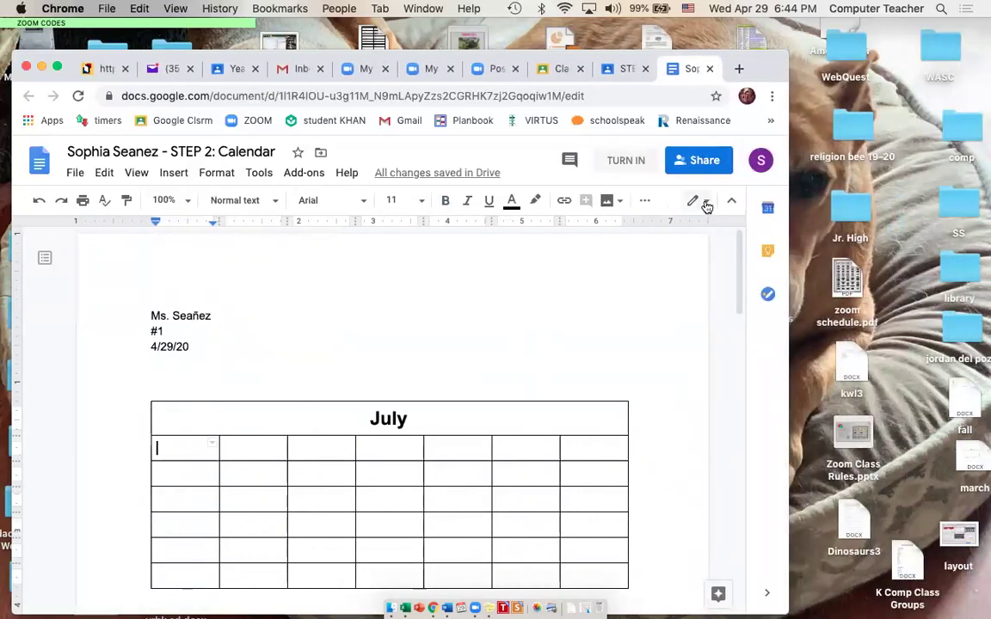
left_click(645, 203)
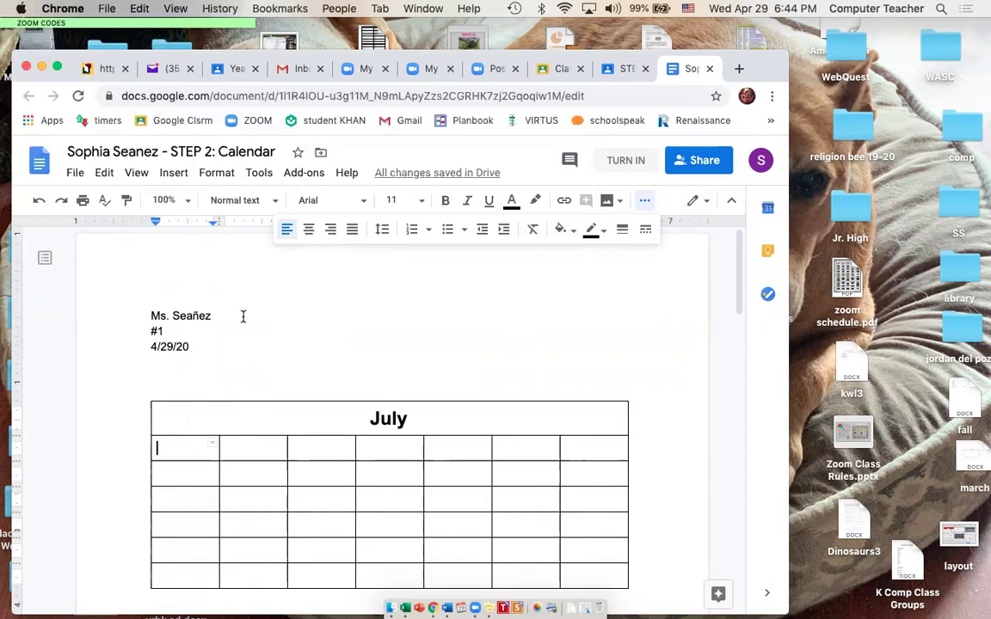
left_click(307, 236)
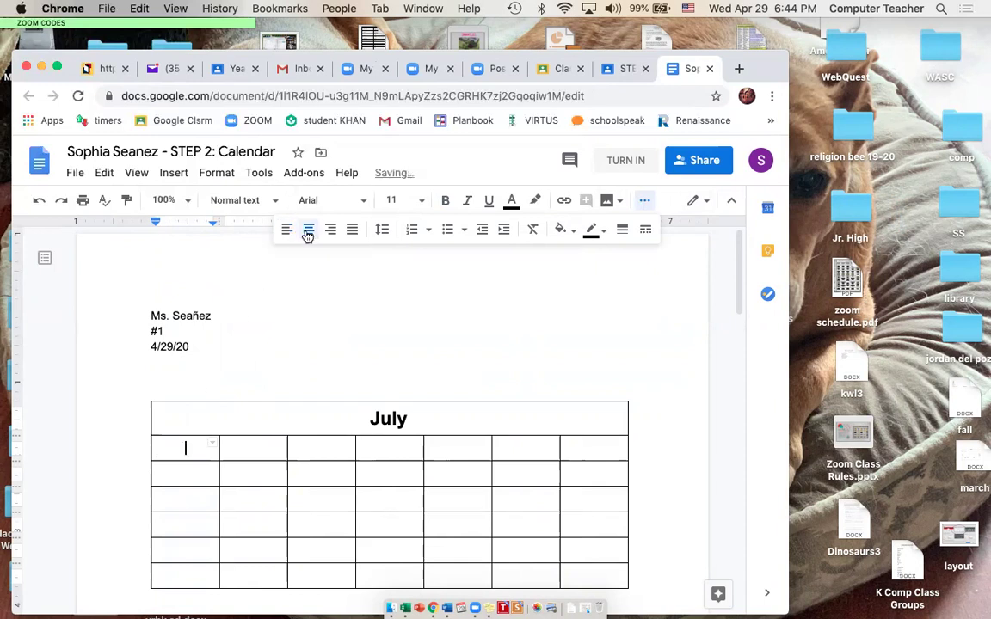
left_click(420, 205)
left_click(397, 325)
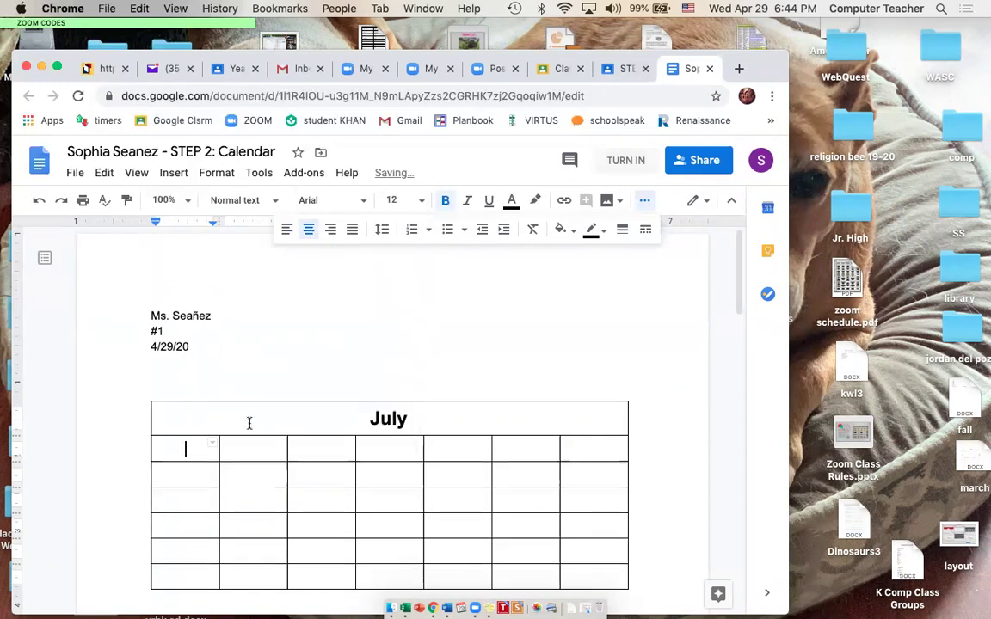
- Fill the row below the July title with Sunday, Monday, Tuesday, Wednesday, Thursday, Friday and Satuday, one per cell
type("Sunda")
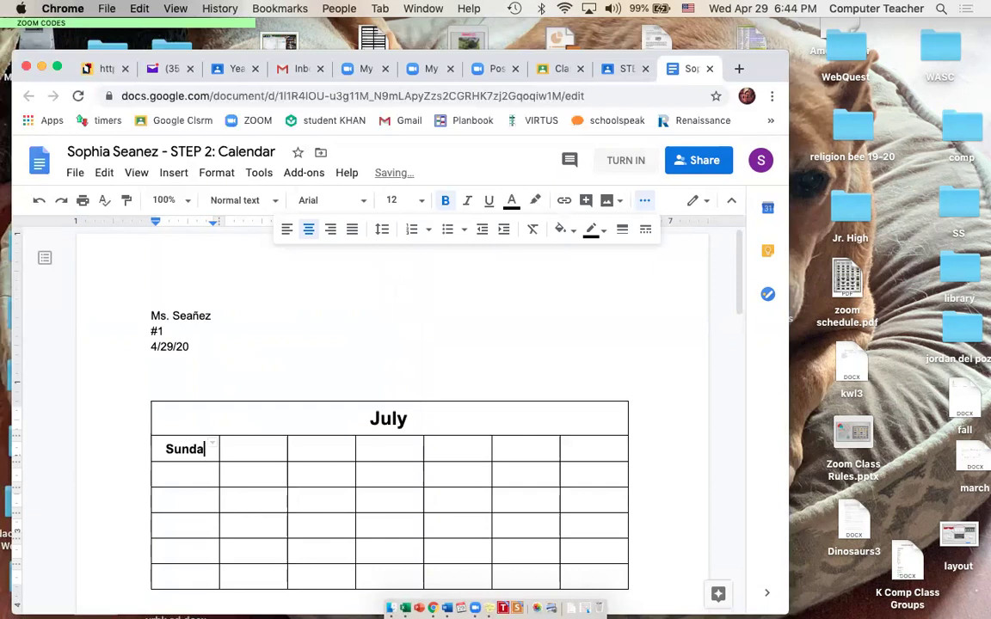
type("y Monday")
key("Tab")
type("Tuesday")
key("Tab")
type("Wednesday")
key("Tab")
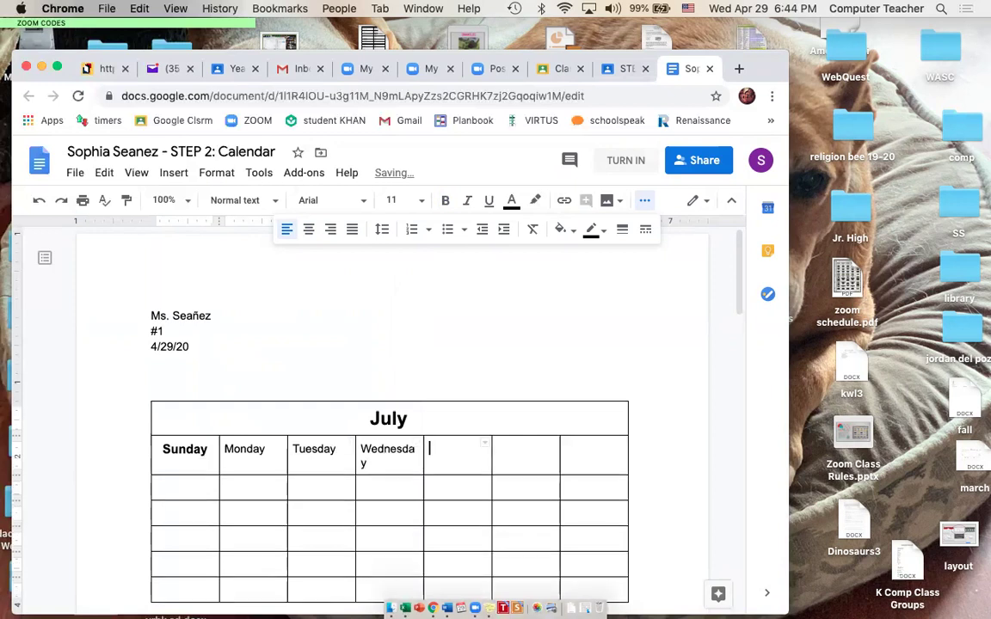
type("Thursday")
key("Tab")
type("Friday")
key("Tab")
type("Sa")
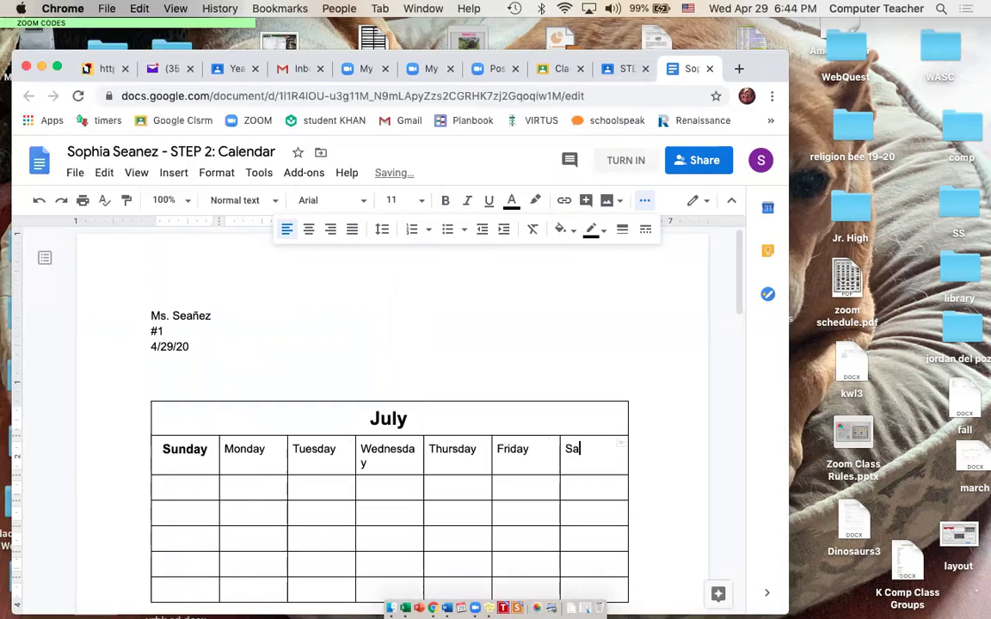
type("tuday")
left_click(334, 465)
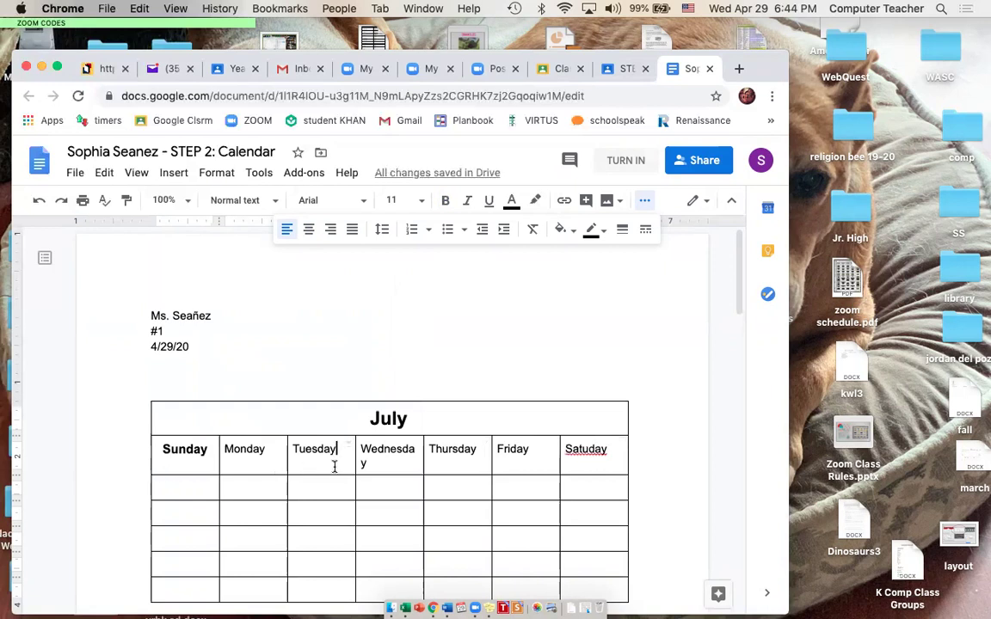
- Correct the misspelled Satuday to Saturday and make the whole weekday row bold and centred
left_click(585, 449)
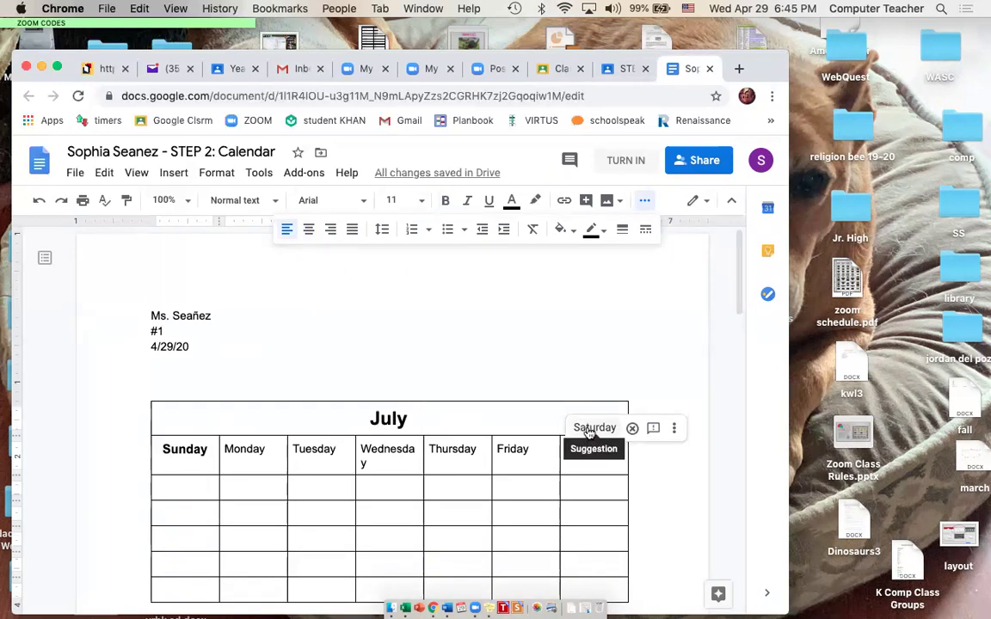
left_click(587, 429)
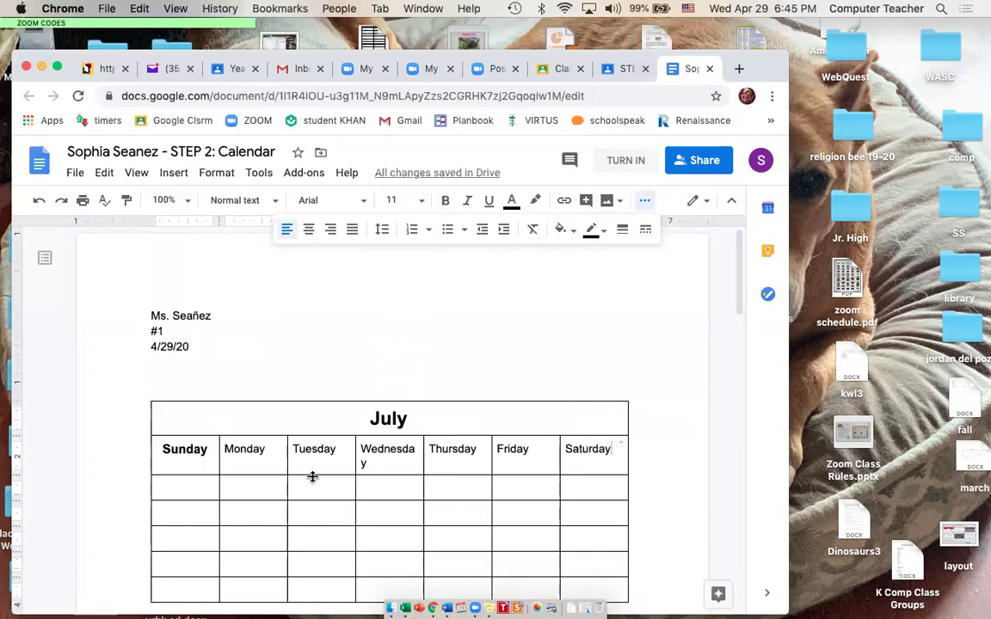
left_click_drag(159, 449, 573, 446)
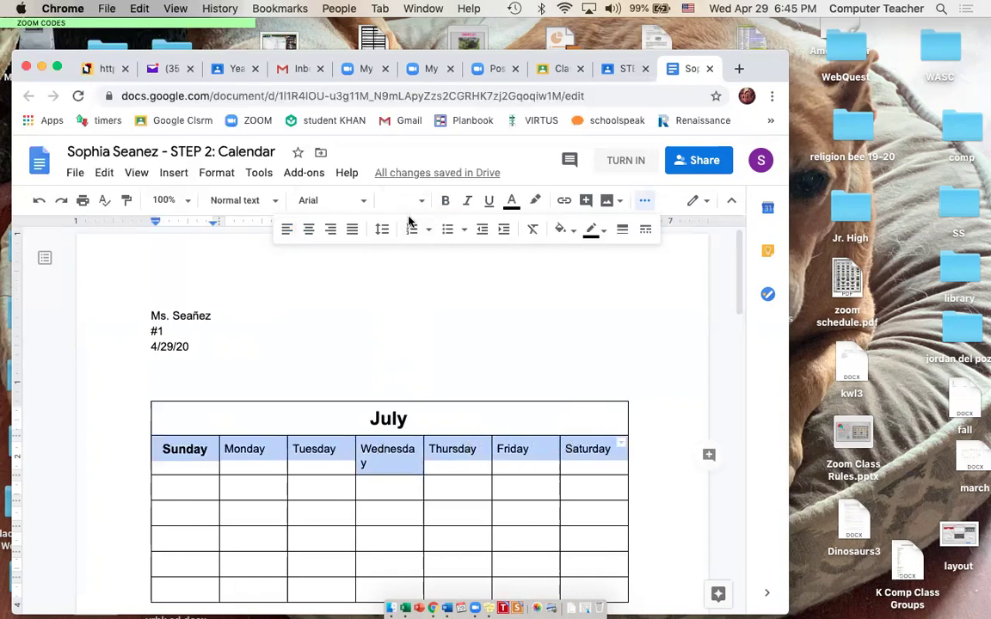
left_click(443, 201)
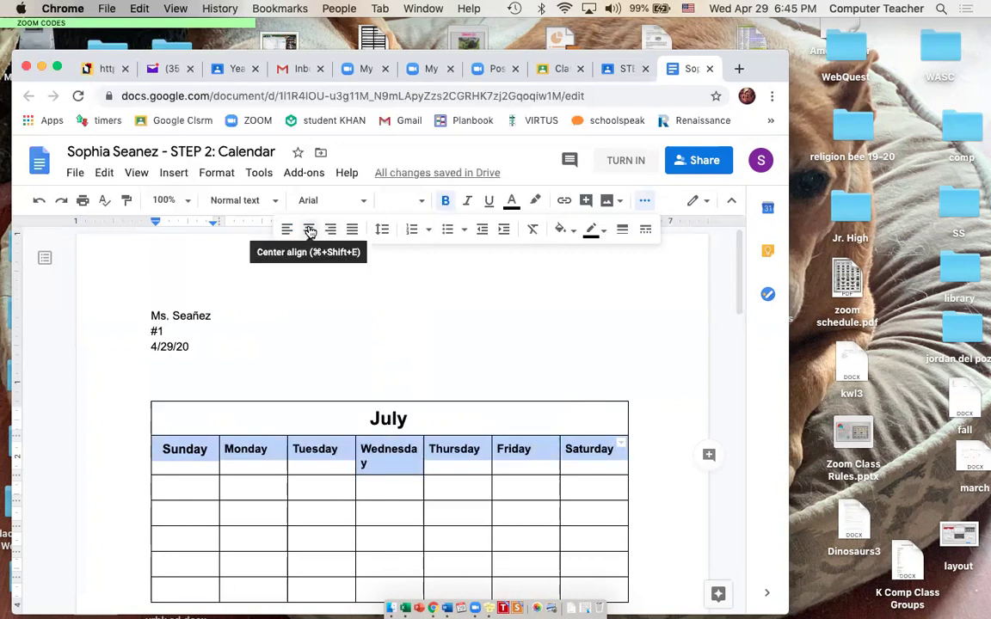
left_click(310, 231)
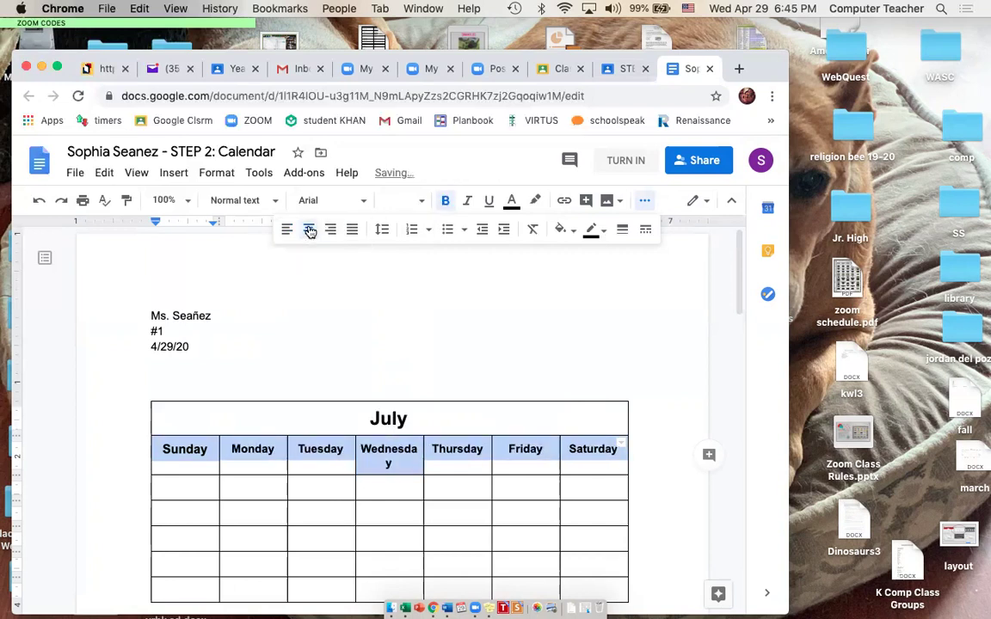
- Widen the Wednesday and Thursday columns so each weekday name fits on one line
left_click(325, 449)
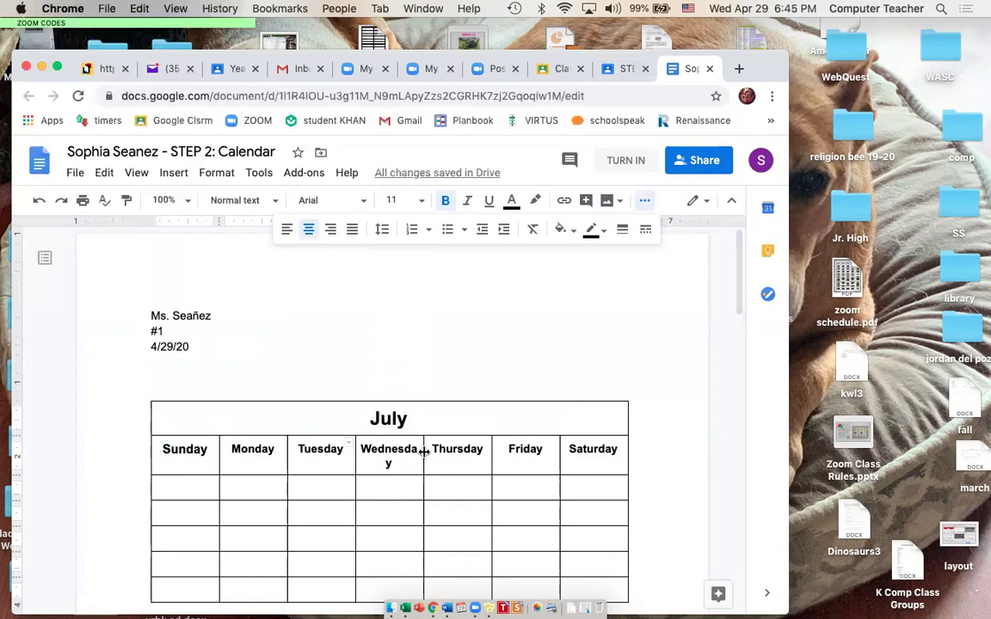
left_click_drag(424, 452, 424, 452)
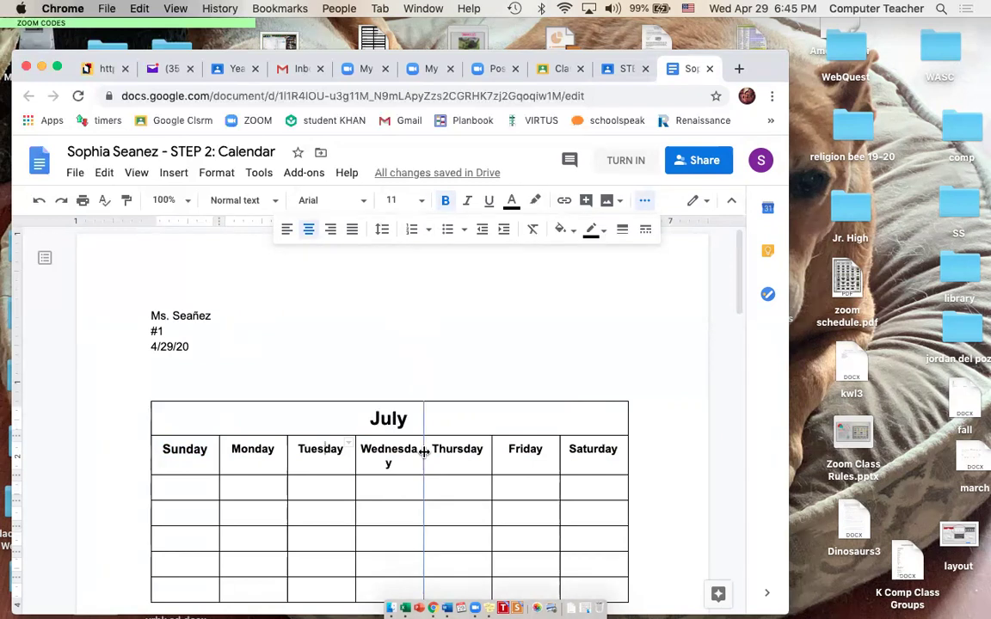
left_click_drag(424, 452, 432, 455)
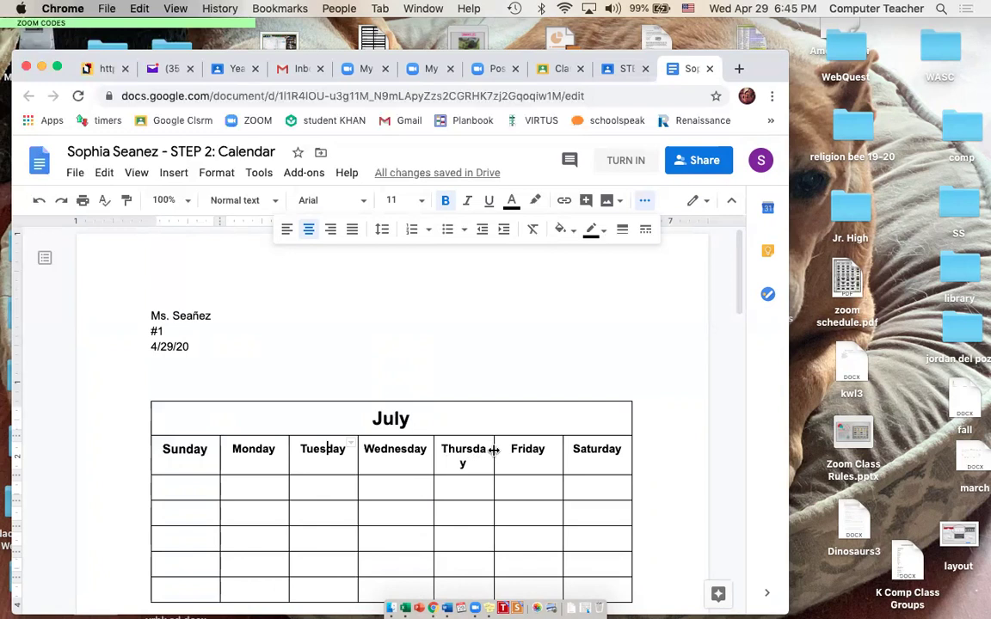
left_click_drag(493, 451, 500, 451)
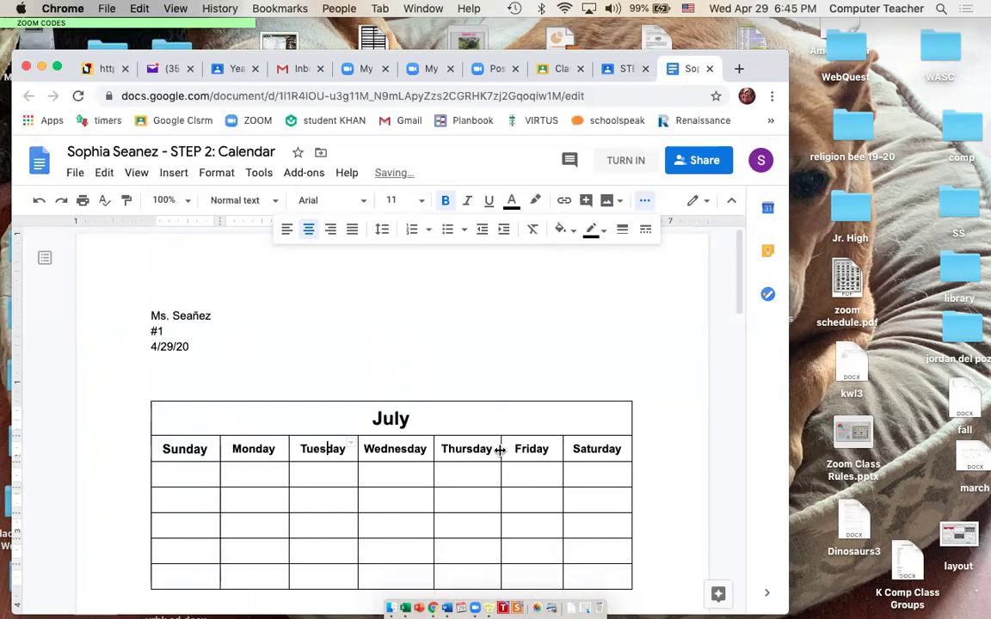
- Enter the dates 1 to 4 in the row below the weekday names, starting with 1 under Wednesday
left_click(418, 473)
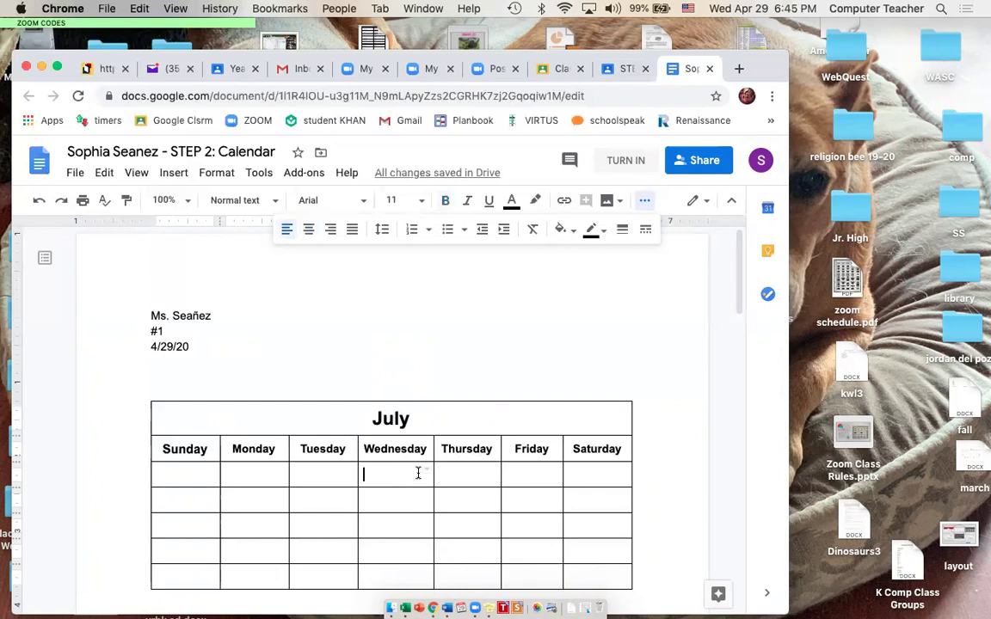
type("1")
left_click(446, 476)
type("2")
key("Tab")
type("3")
key("Tab")
type("4")
- Fill the second week's row with the dates 5 to 11, from Sunday to Saturday
key("Tab")
type("5")
key("Tab")
type("6")
key("Tab")
type("7")
key("Tab")
type("8")
key("Tab")
type("9")
key("Tab")
type("10")
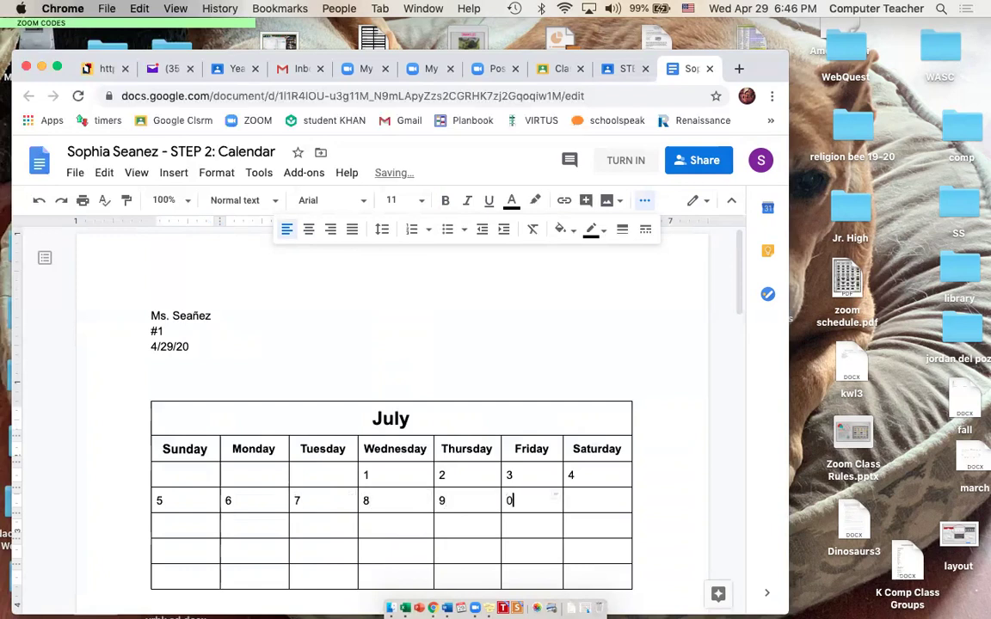
key("Tab")
type("11")
- Fill the third week's row with the dates 12 to 18, from Sunday to Saturday
key("Tab")
type("12")
key("Tab")
type("13")
key("Tab")
type("14")
key("Tab")
type("15")
key("Tab")
type("16")
key("Tab")
type("17")
key("Tab")
type("18")
- Fill the fourth week's row with the dates 19 to 25, correcting the mistyped entry under Wednesday to 22
key("Tab")
type("19")
key("Tab")
type("20")
key("Tab")
type("21")
key("Tab")
type("21")
type("22")
key("Tab")
left_click(418, 551)
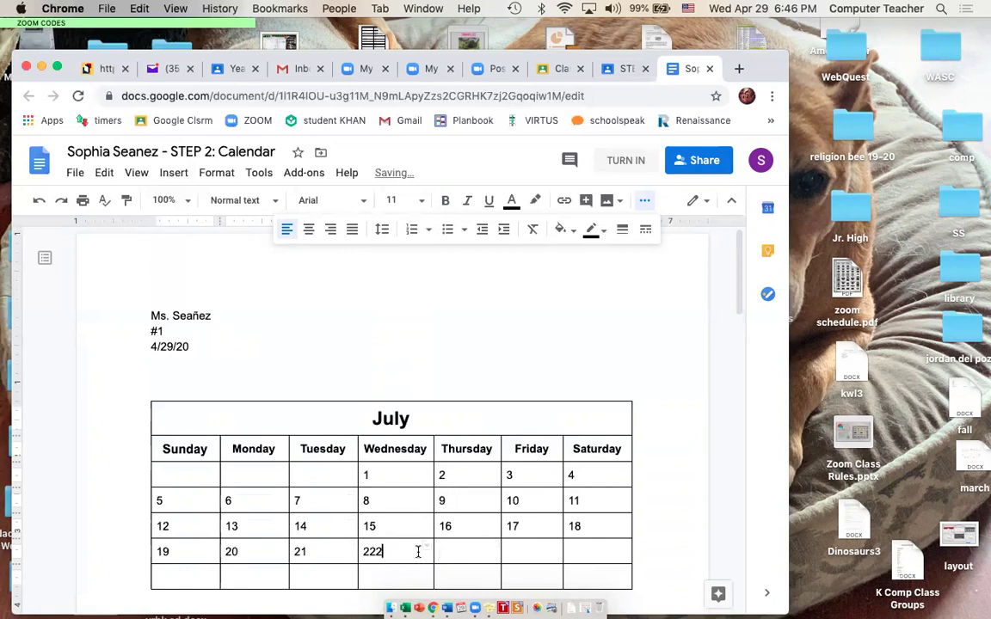
key("Tab")
type("23")
key("Tab")
type("24")
key("Tab")
type("25")
- Fill the last week's row with the dates 26 to 31, from Sunday to Friday
key("Tab")
type("26")
key("Tab")
type("27")
key("Tab")
type("28")
key("Tab")
type("29")
key("Tab")
type("30")
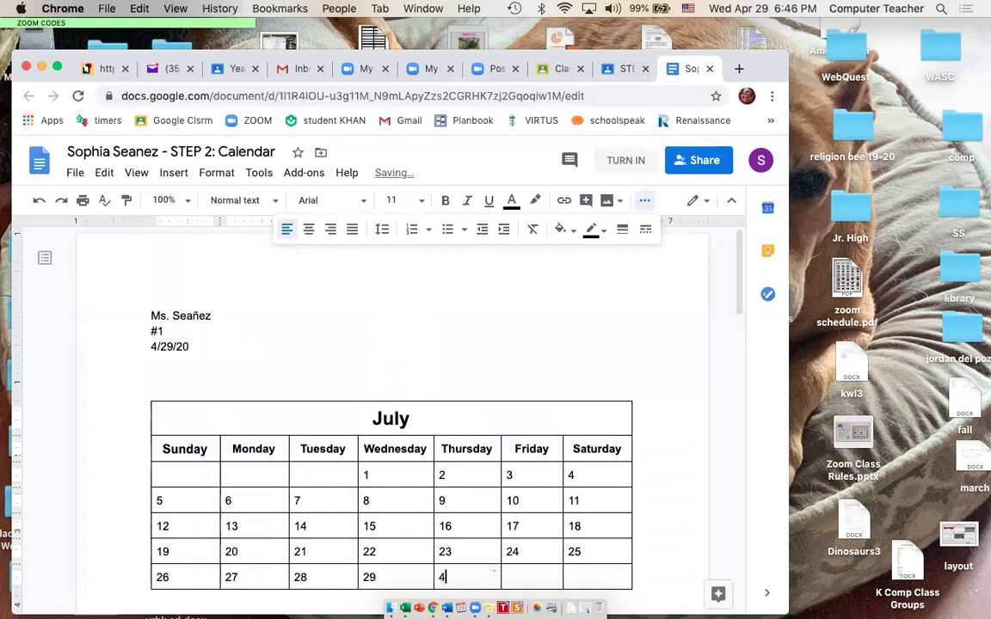
key("Tab")
type("31")
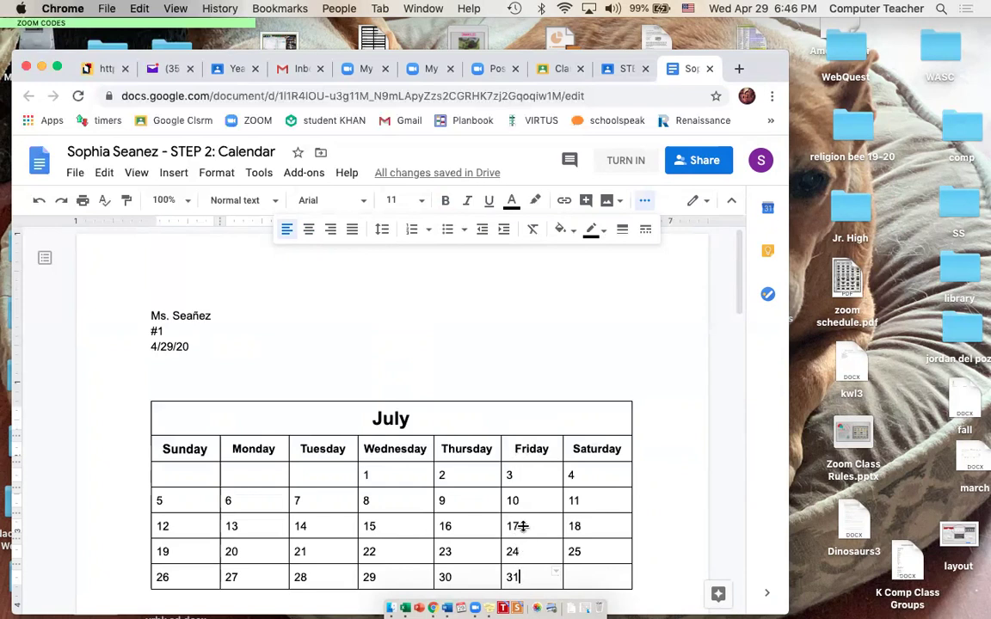
- Open the desktop's calendar document in Word and arrange it beside the browser window, returning to the Google Docs calendar
left_click_drag(776, 60, 954, 51)
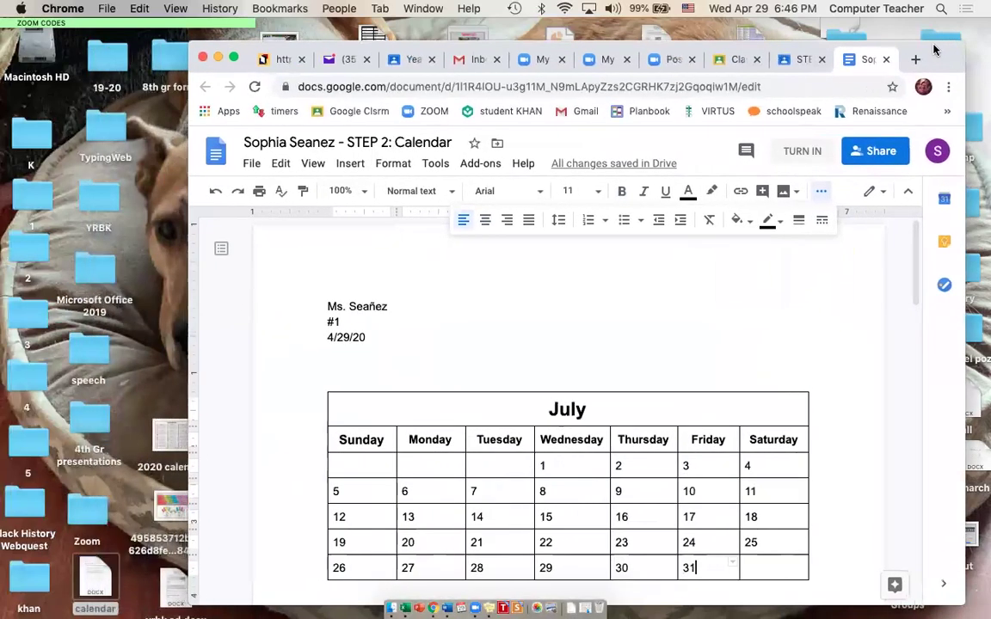
double_click(96, 578)
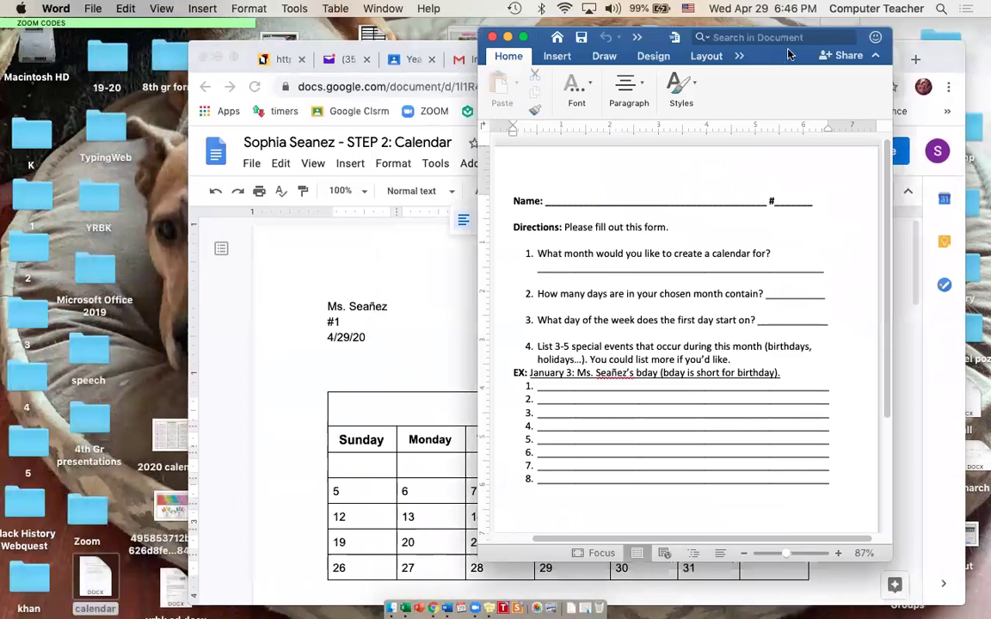
left_click_drag(741, 55, 268, 46)
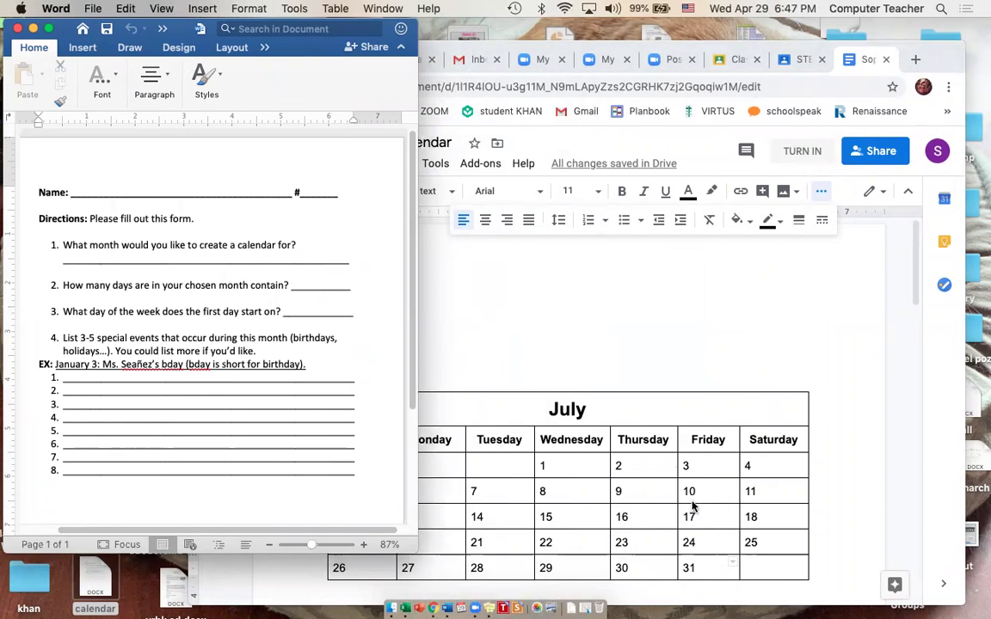
left_click(782, 344)
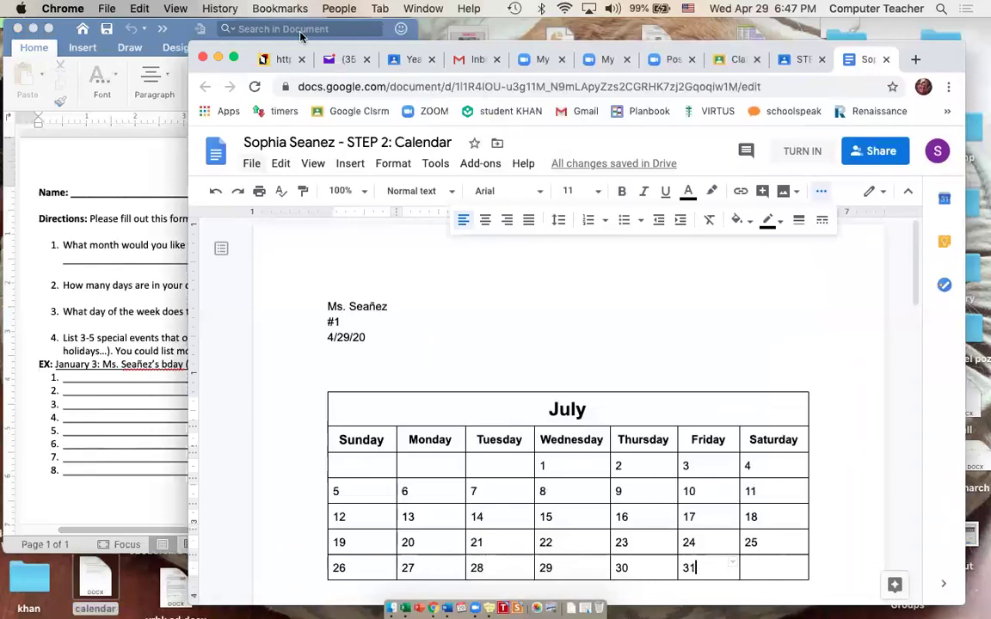
left_click_drag(248, 50, 277, 45)
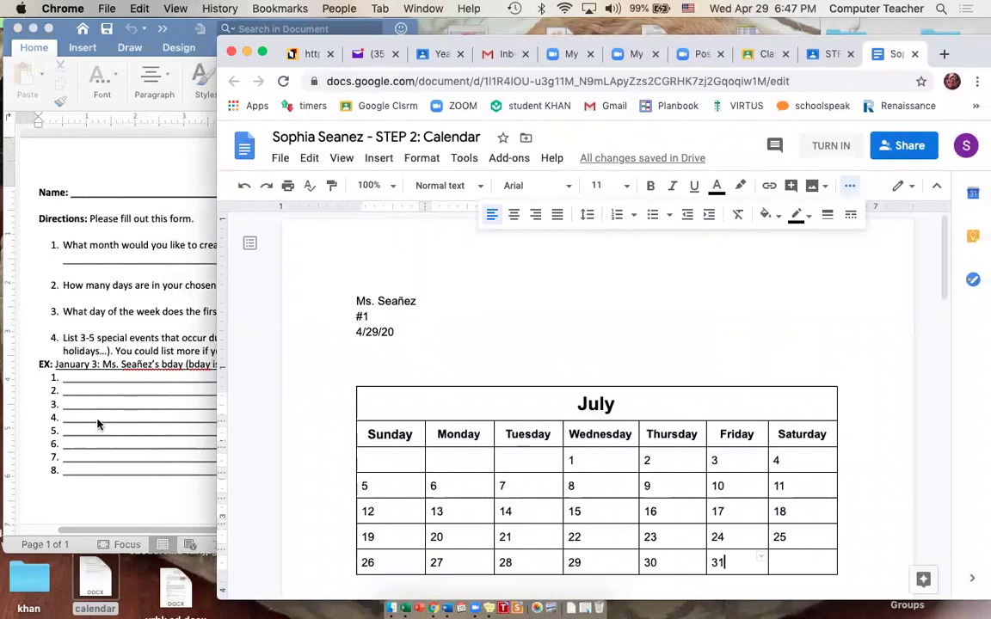
- Make the first two week rows taller by adding four blank lines below the Saturday dates 4 and 11
left_click(790, 460)
key("Return")
key("Return")
key("Return")
key("Return")
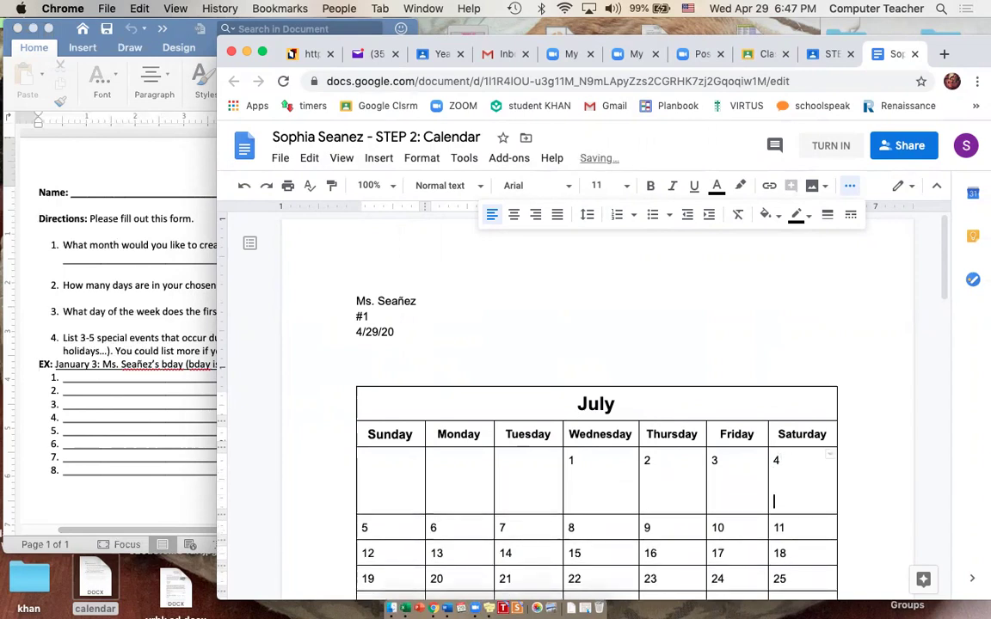
left_click(823, 540)
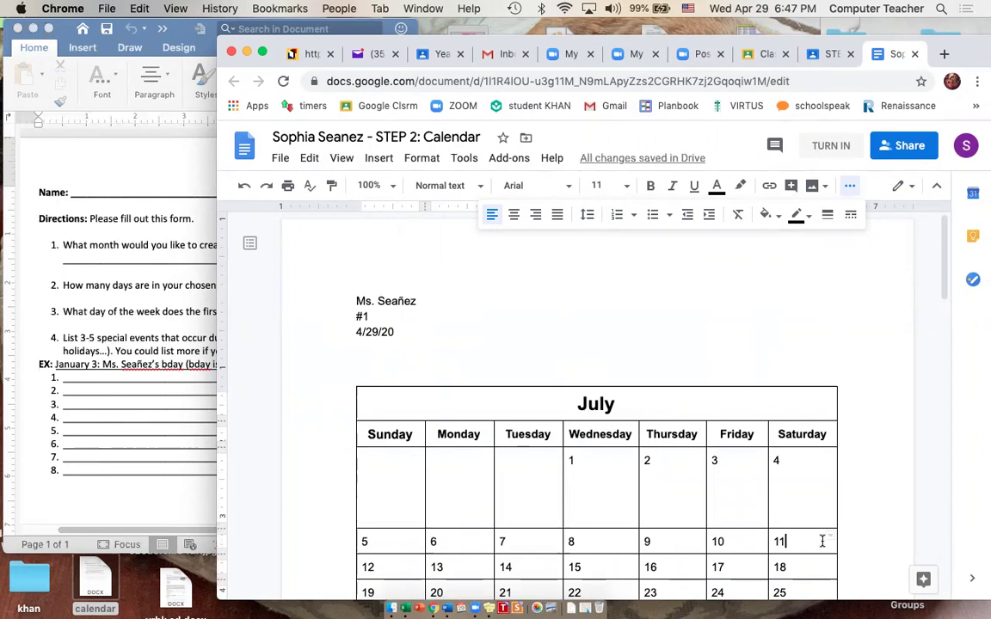
scroll(822, 540, "down", 2)
key("Return")
key("Return")
key("Return")
key("Return")
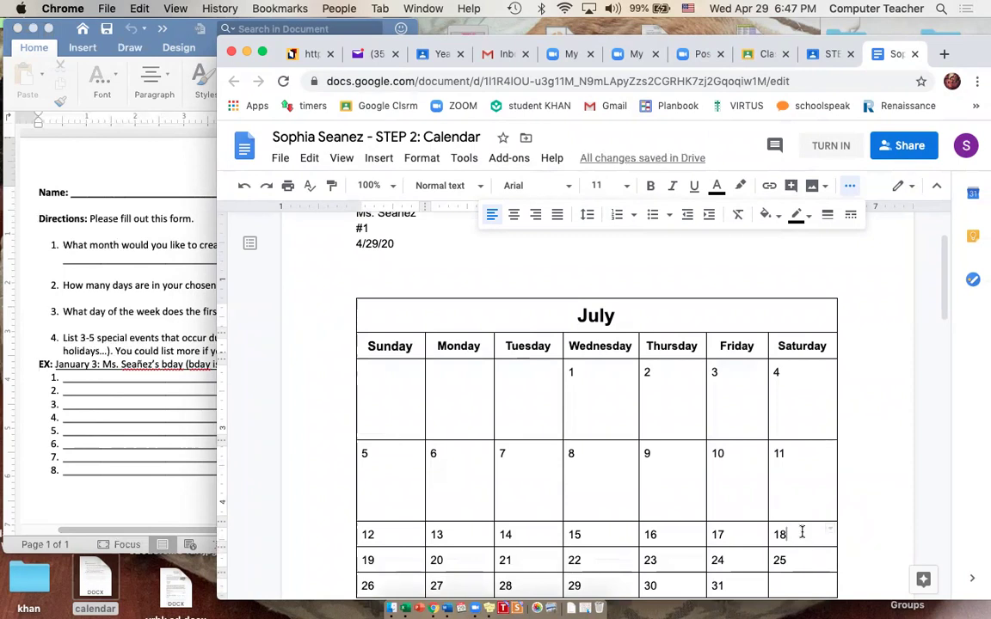
- Make the third and fourth week rows taller by adding four blank lines below the Saturday dates 18 and 25
key("Return")
key("Return")
key("Return")
key("Return")
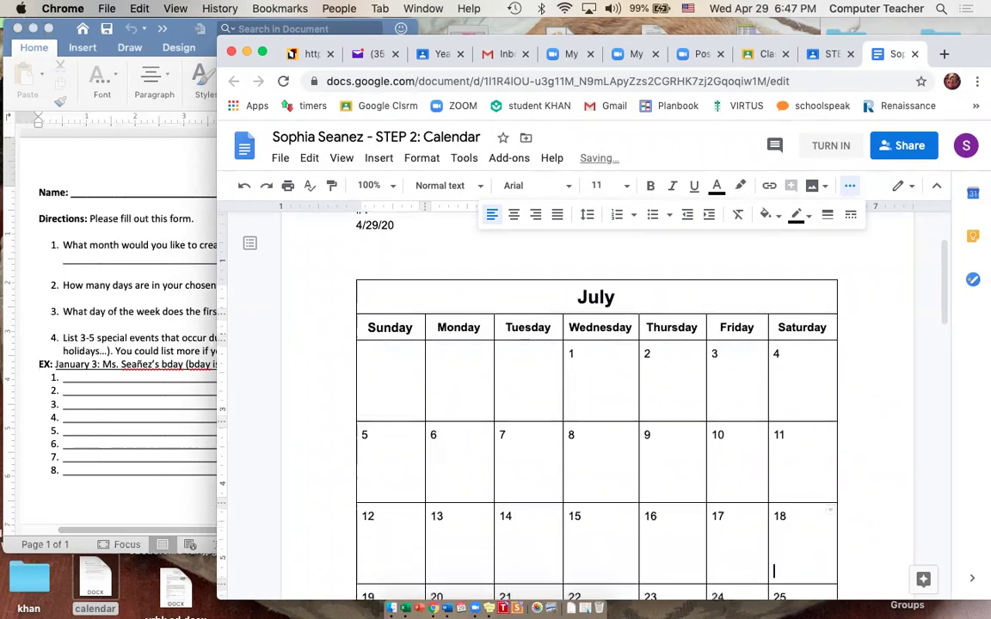
scroll(797, 442, "down", 4)
left_click(798, 442)
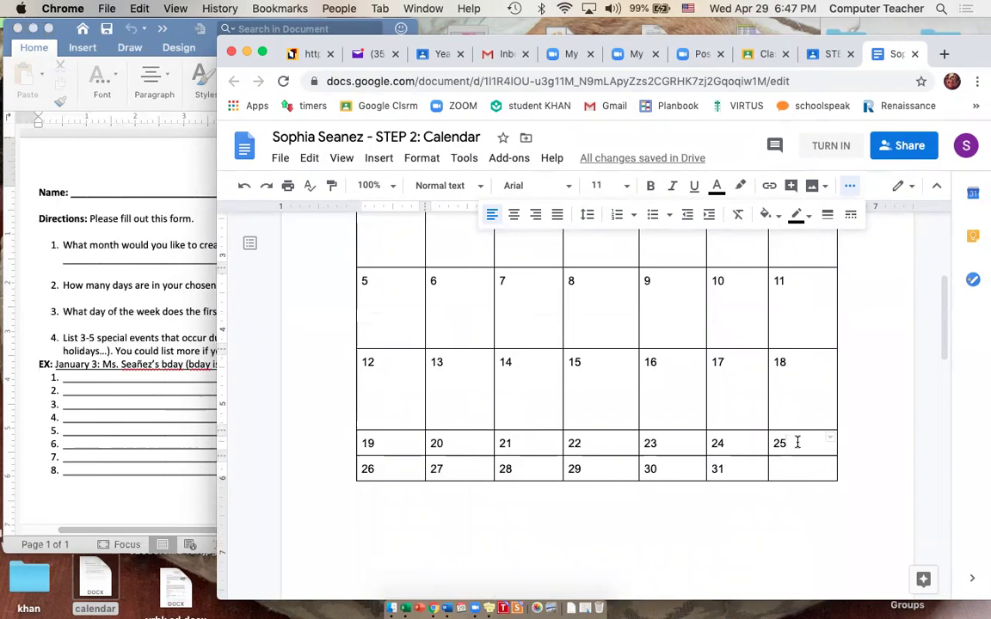
key("Return")
key("Return")
key("Return")
key("Return")
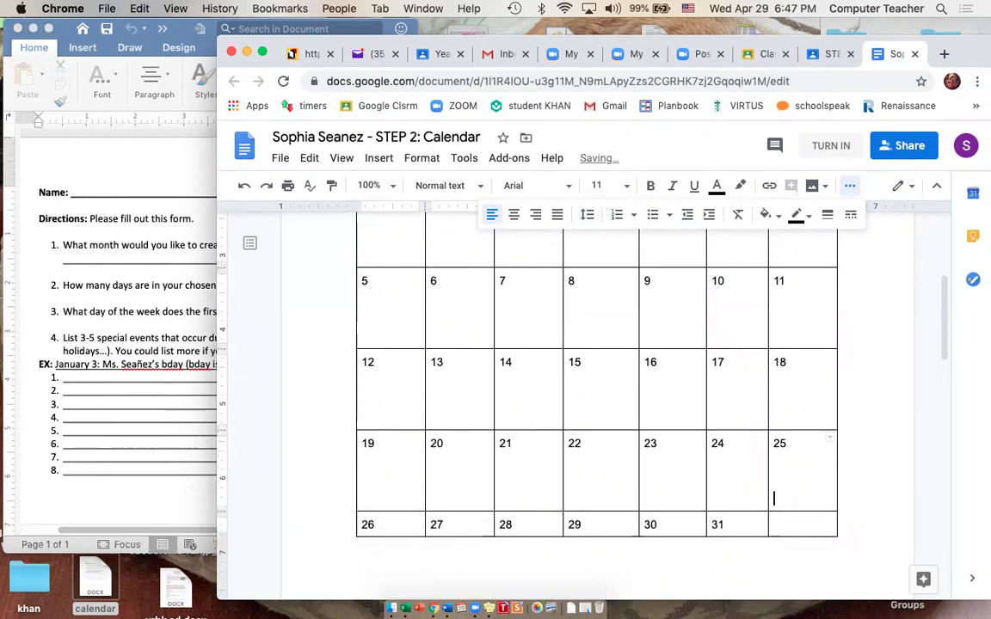
- Make the last week row taller by adding four blank lines in its empty Saturday cell
left_click(783, 526)
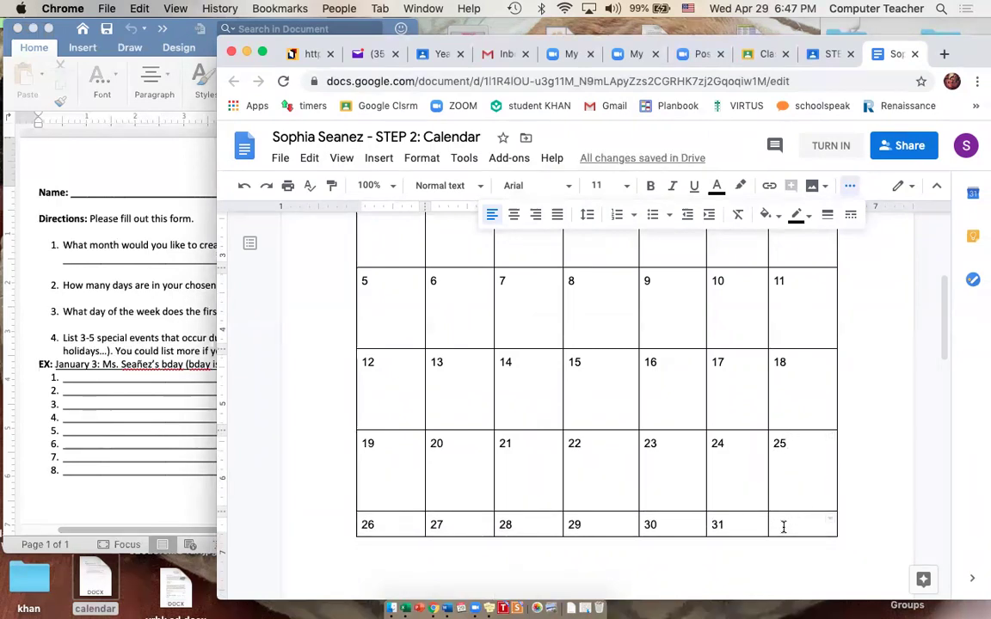
key("Return")
key("Return")
key("Return")
key("Return")
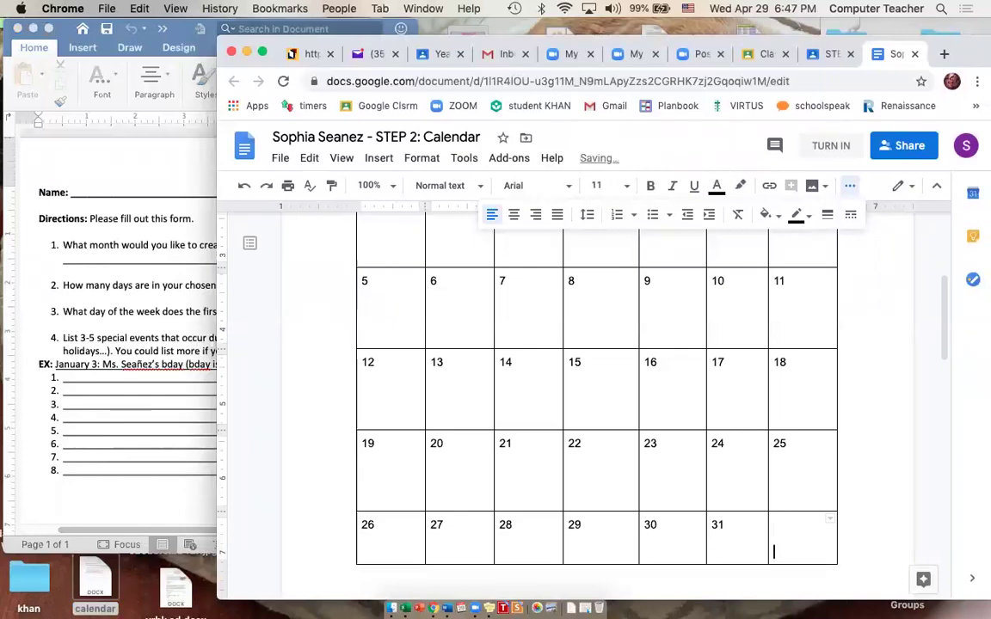
- Add a birthday entry below the date 1, made of the person's name followed by bday
scroll(774, 443, "up", 4)
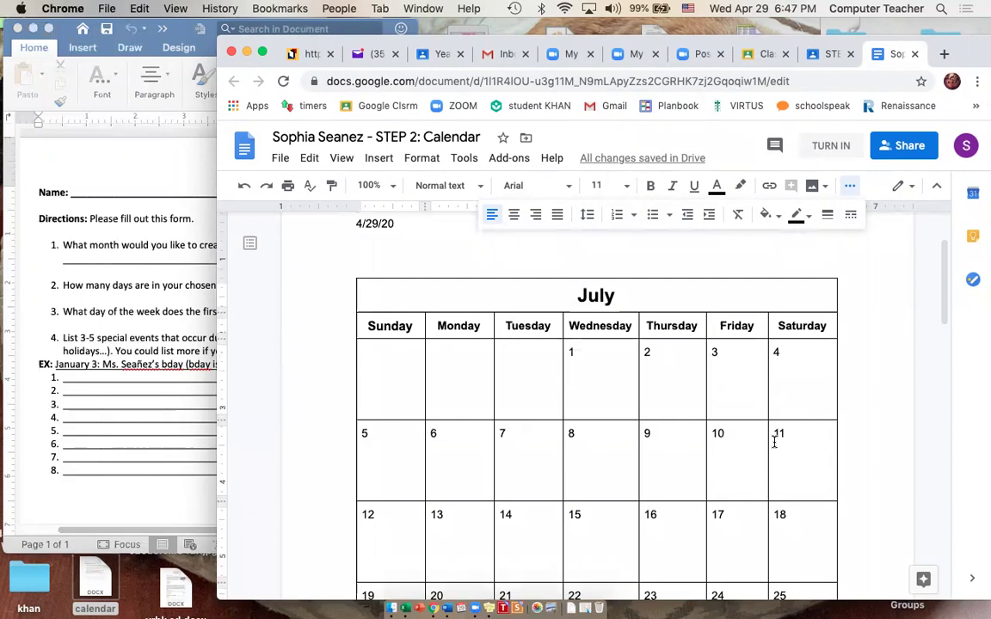
left_click(606, 352)
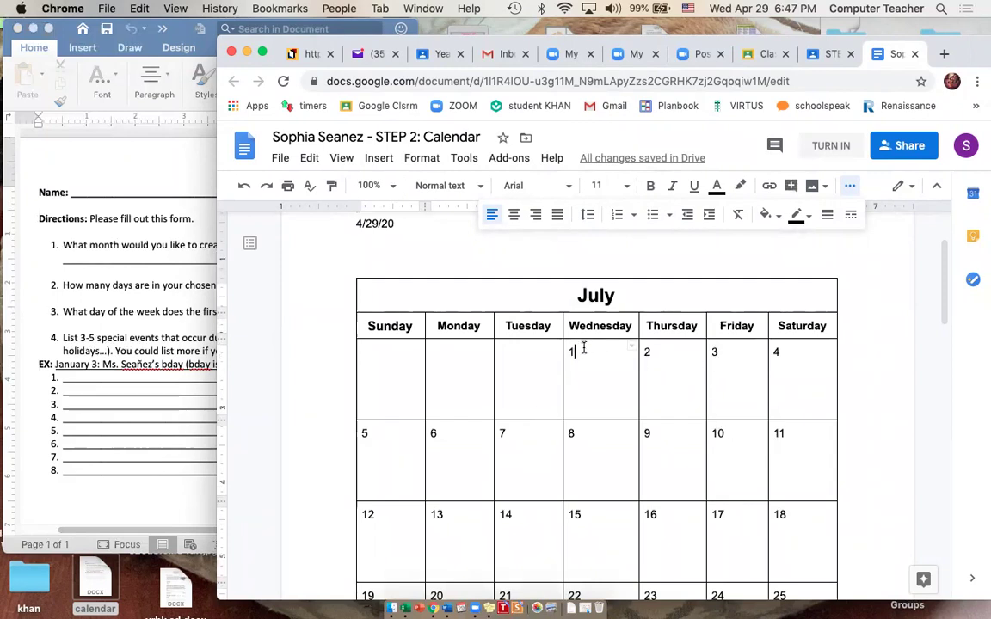
type("1")
key("Return")
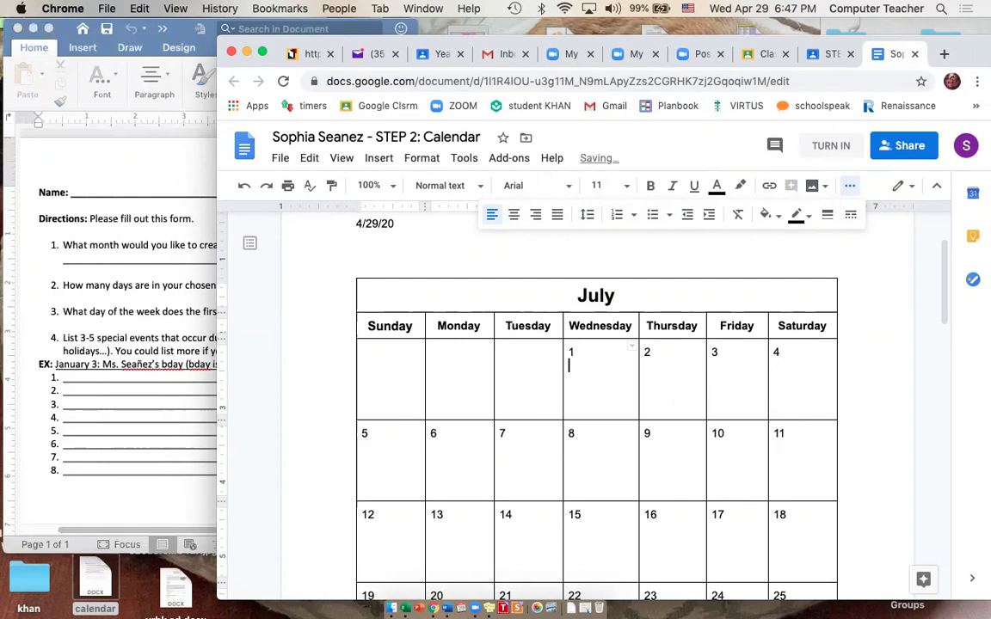
type("Sam's ")
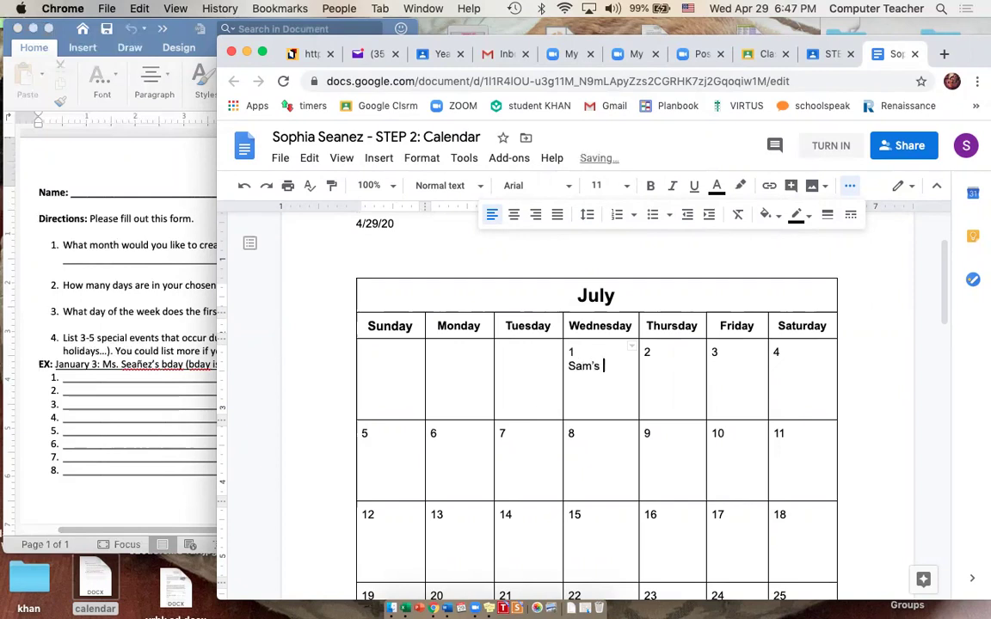
type("bday")
- Add Fourth of July below the date 4 and delete two surplus blank lines from that cell
left_click(786, 354)
key("Return")
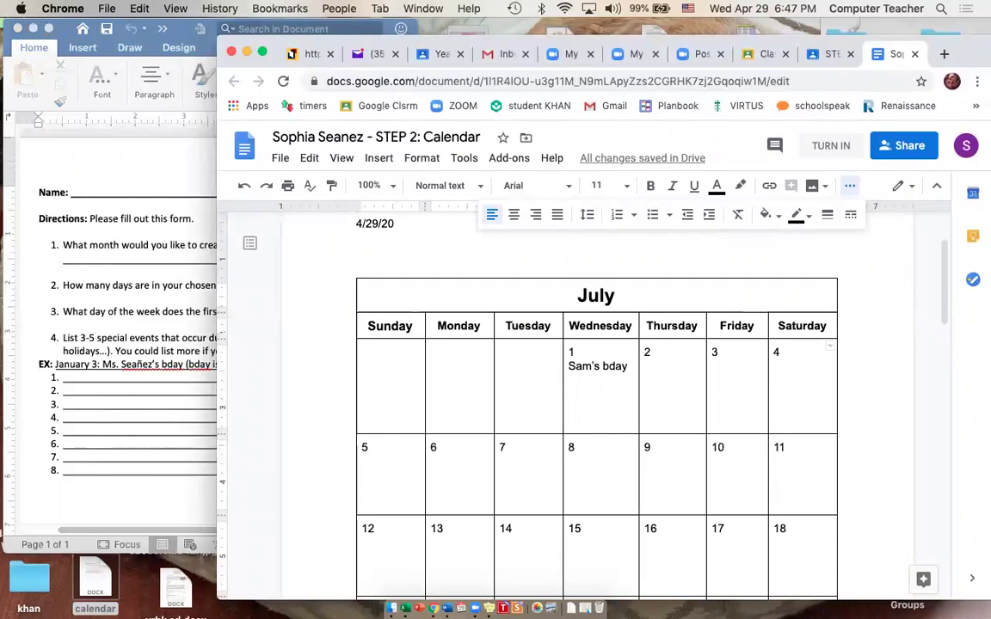
type("Fourth of July")
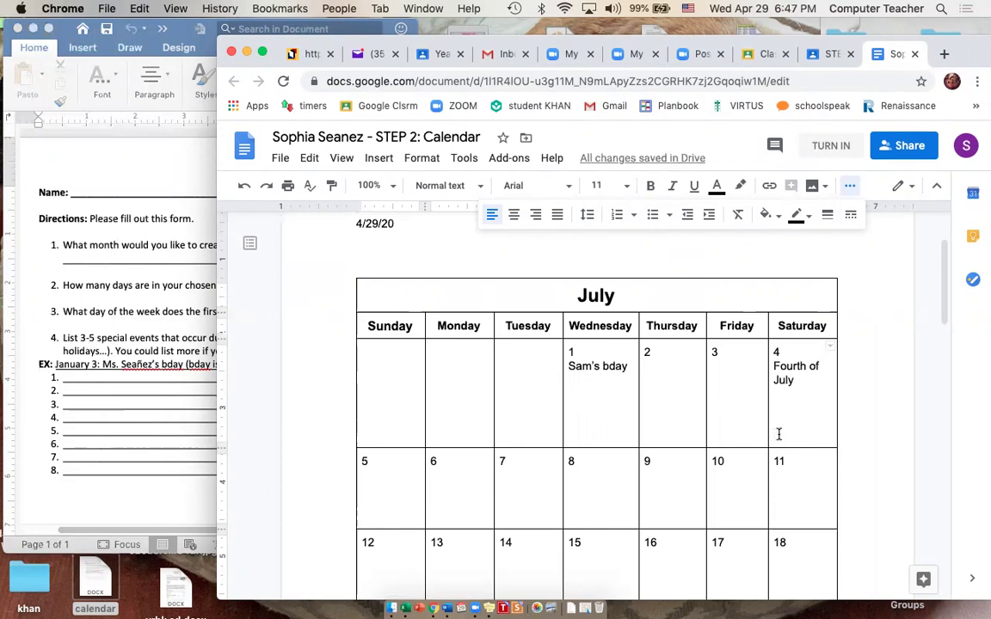
left_click(779, 435)
key("BackSpace")
key("BackSpace")
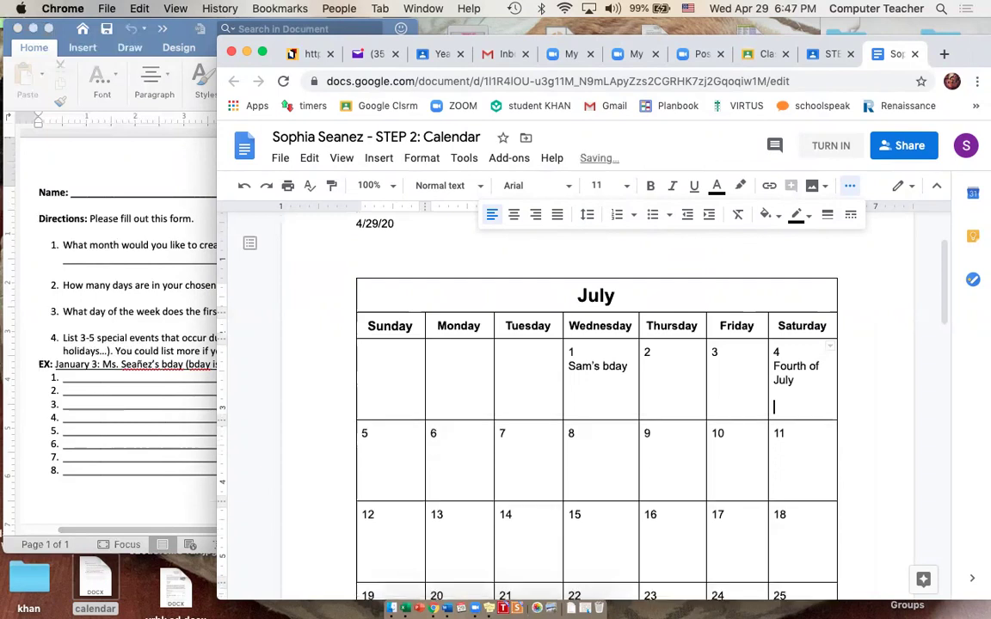
- Add a birthday entry below the date 7, made of the person's name followed by bday
left_click(587, 438)
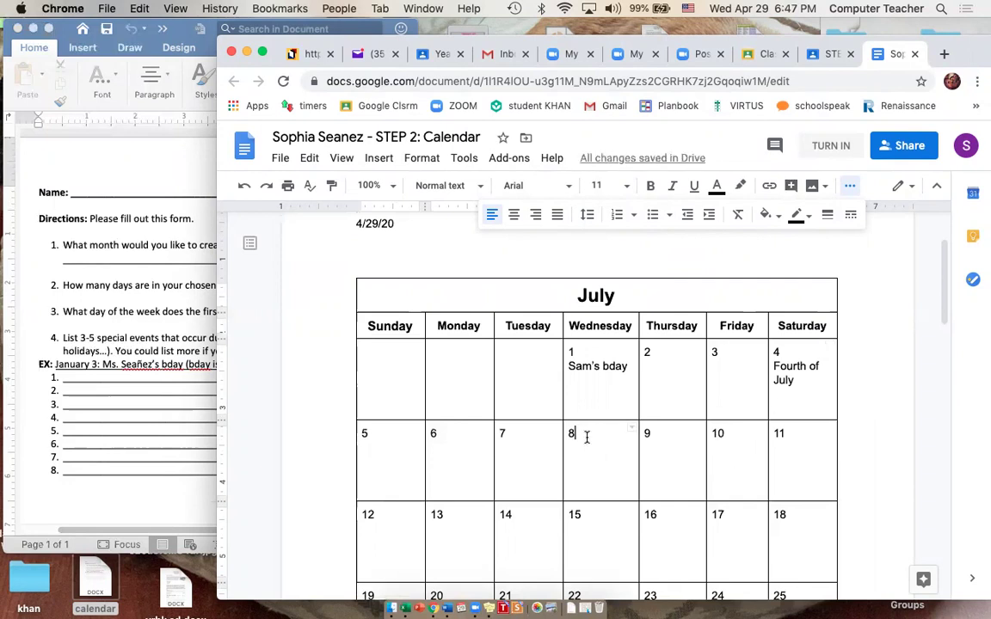
left_click(540, 430)
key("Return")
type("David'")
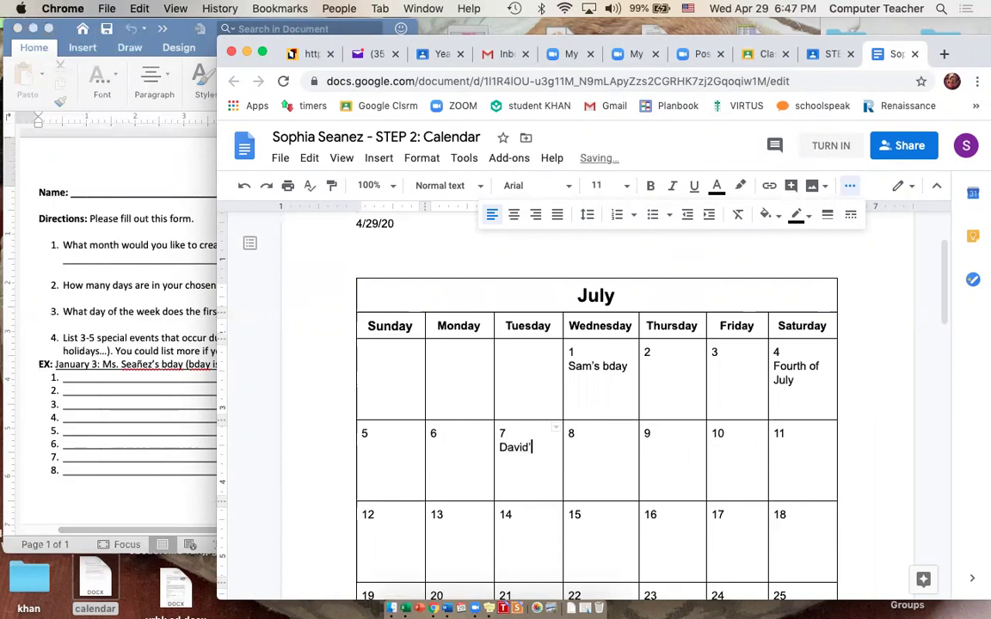
type("s bday")
- Add Mom and dad's anniversary below the date 15
left_click(593, 529)
key("Return")
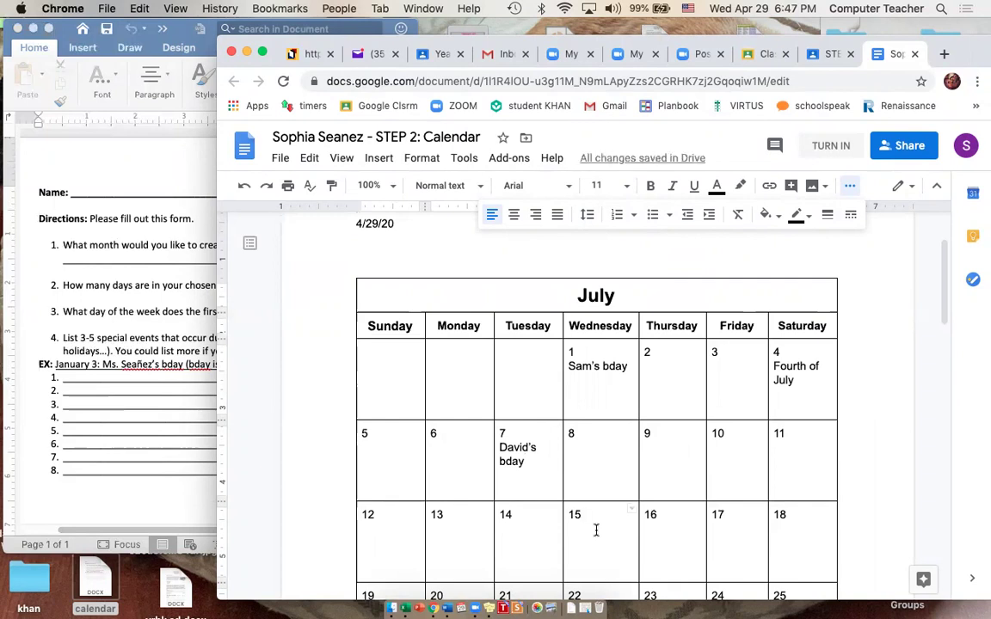
type("Mom and da")
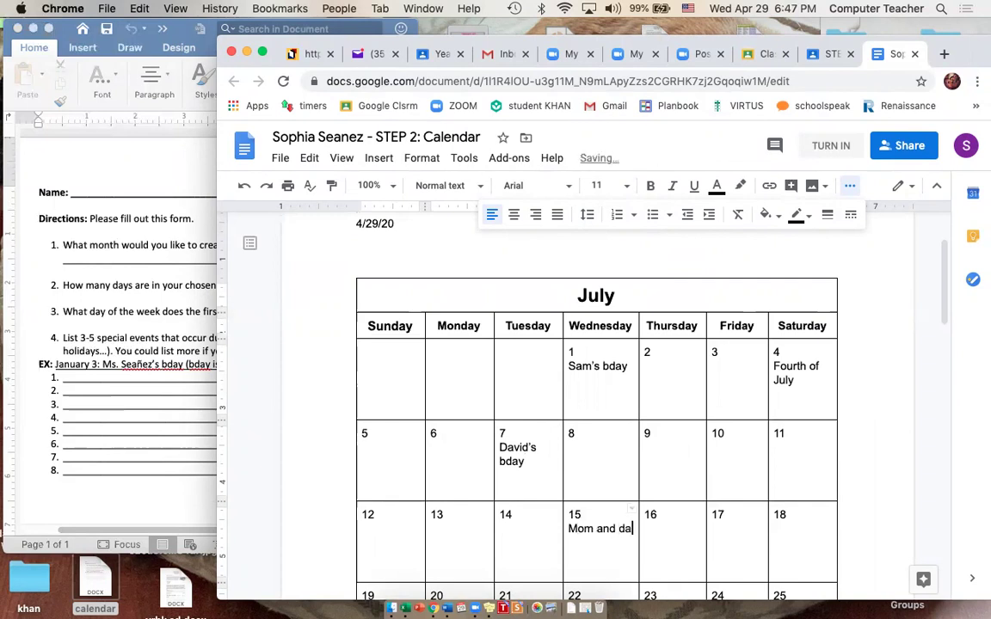
type("d's anniver")
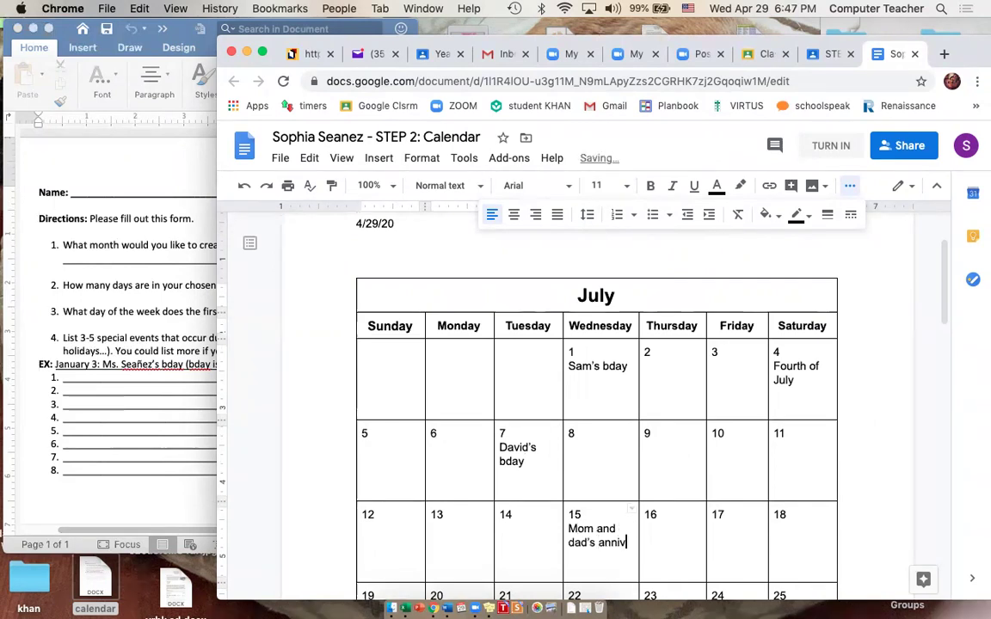
type("say")
key("BackSpace")
type("ry")
left_click(666, 546)
left_click(733, 550)
- Start a new line below the date 23 and look over the calendar's event entries
scroll(736, 551, "down", 2)
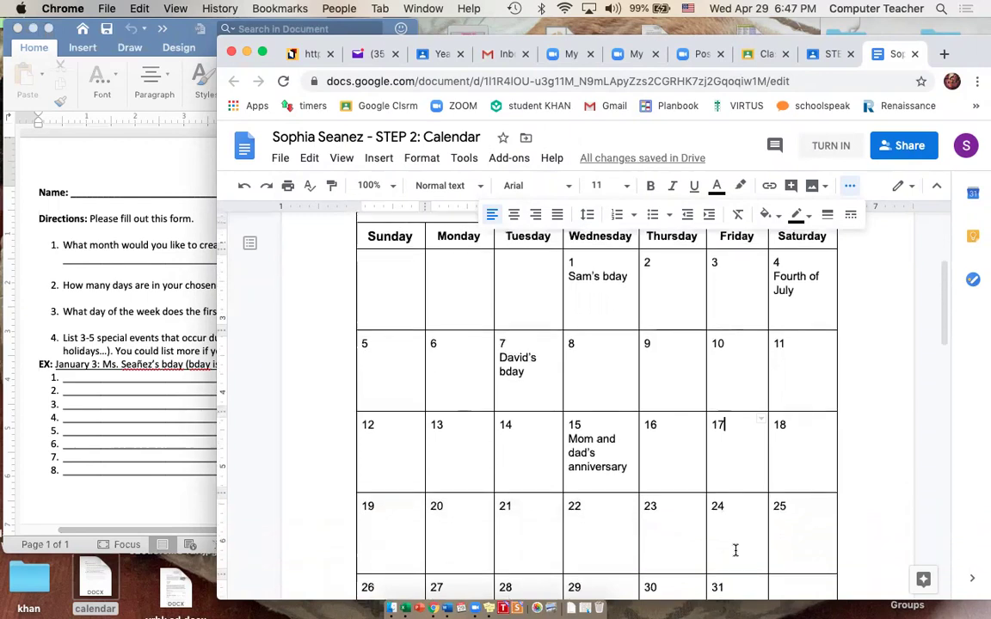
scroll(718, 540, "down", 1)
left_click(669, 493)
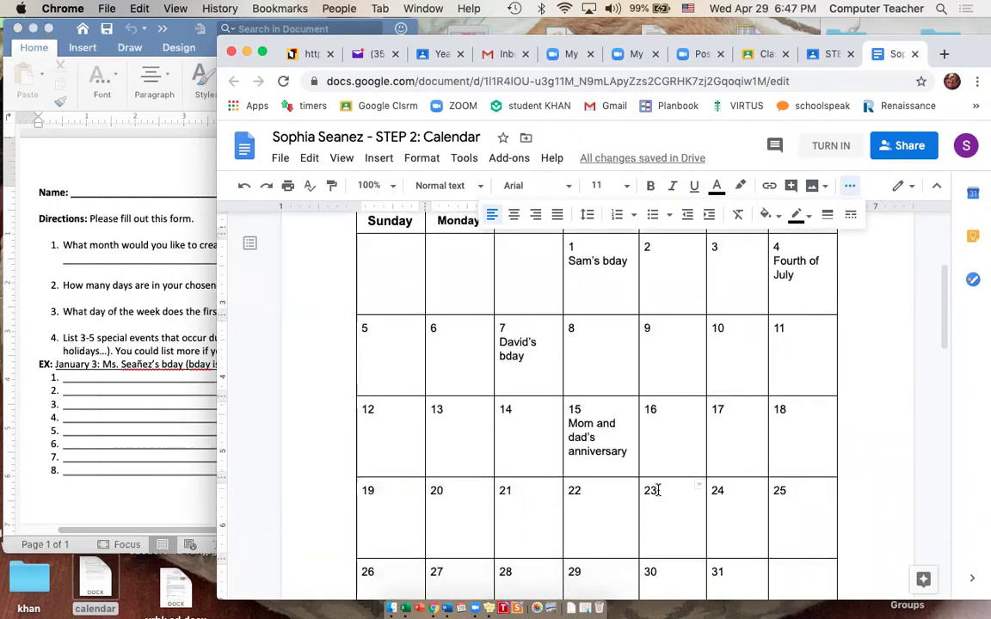
key("Return")
scroll(657, 492, "down", 3)
scroll(657, 492, "up", 5)
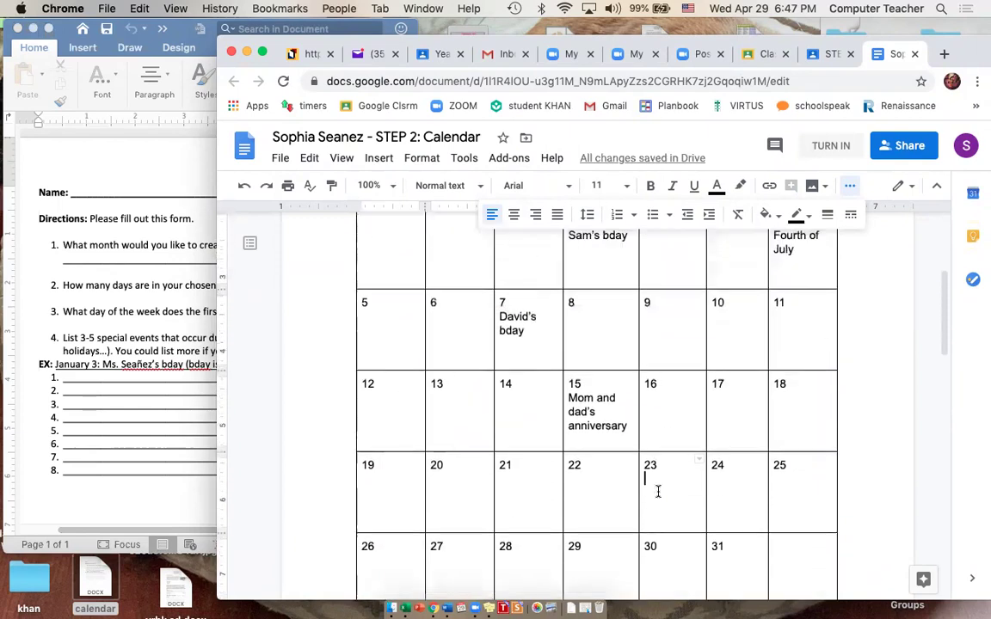
scroll(657, 491, "up", 2)
scroll(658, 491, "down", 2)
scroll(657, 491, "down", 1)
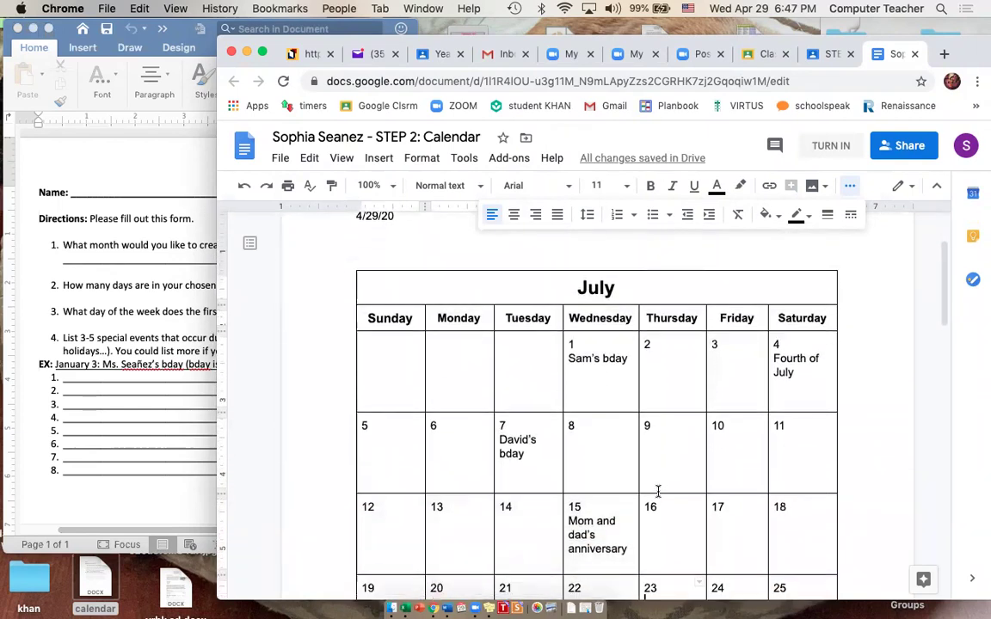